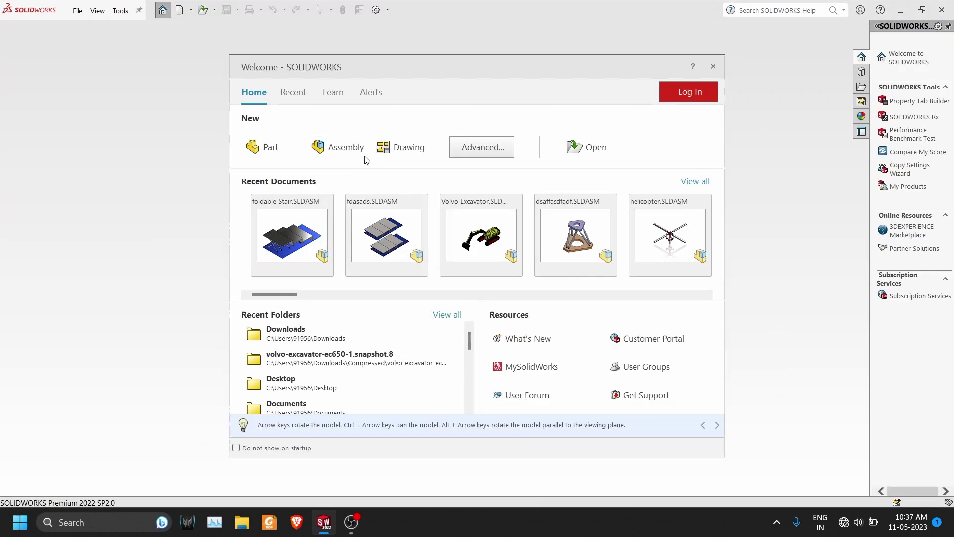
Choose Assembly on the Welcome dialog to create a new, empty assembly document.
left_click(346, 147)
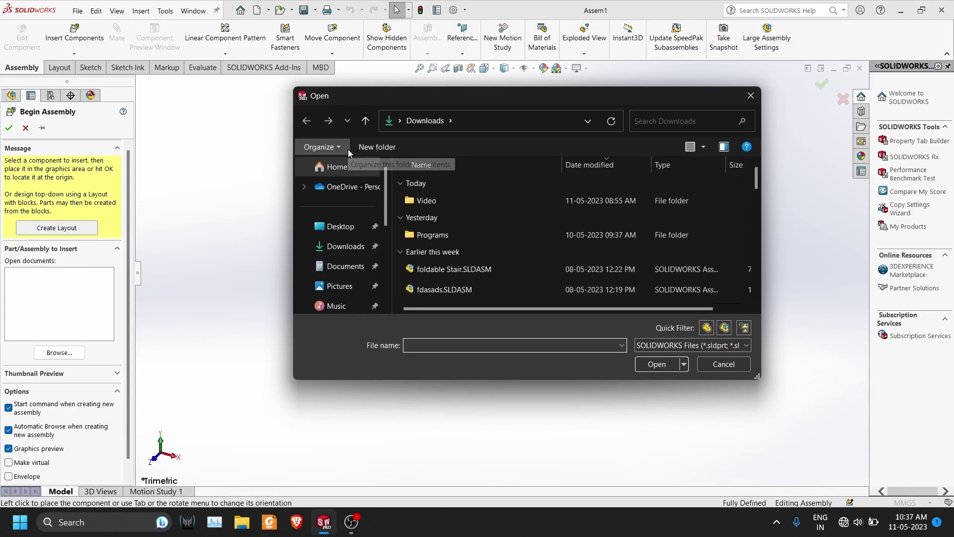
Skip inserting existing parts and create a new in-context part sketched on Front Plane.
left_click(751, 99)
left_click(26, 128)
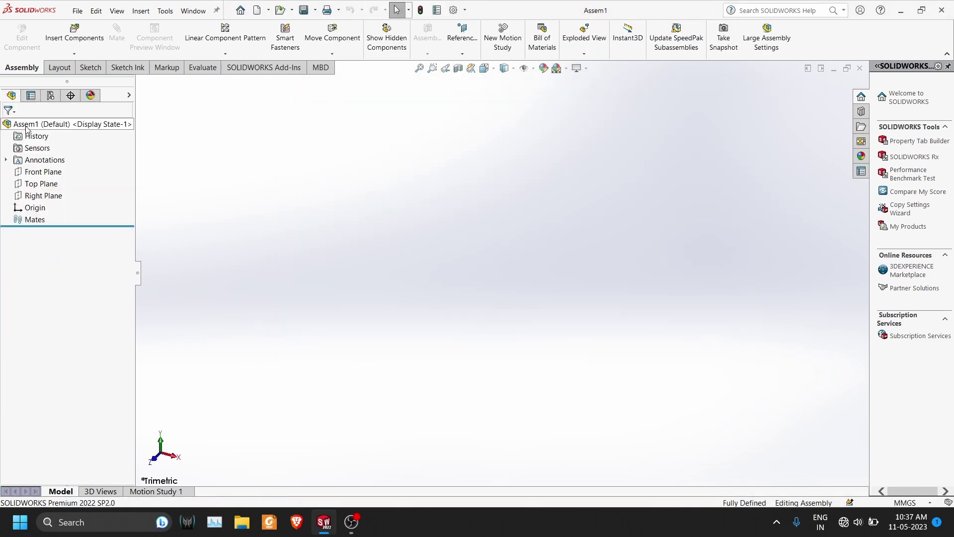
left_click(73, 54)
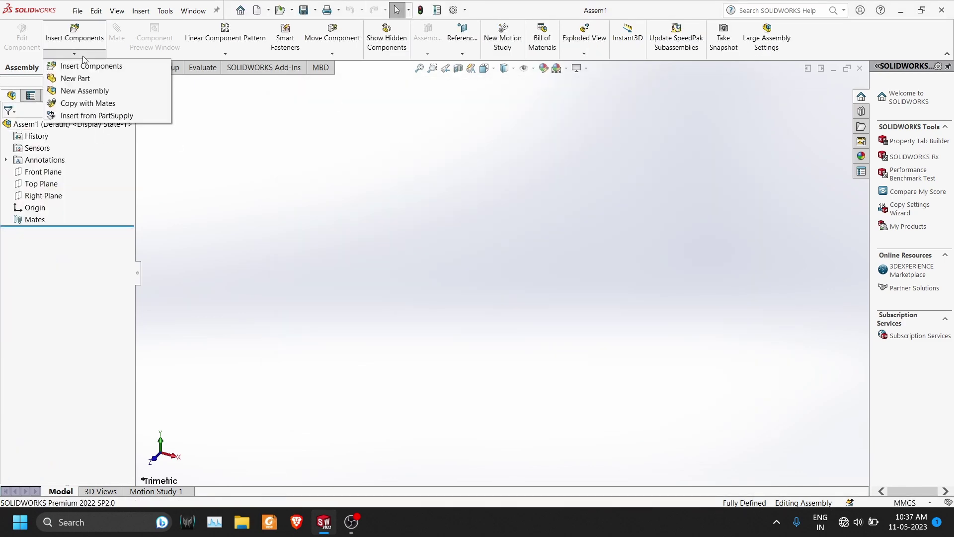
left_click(75, 77)
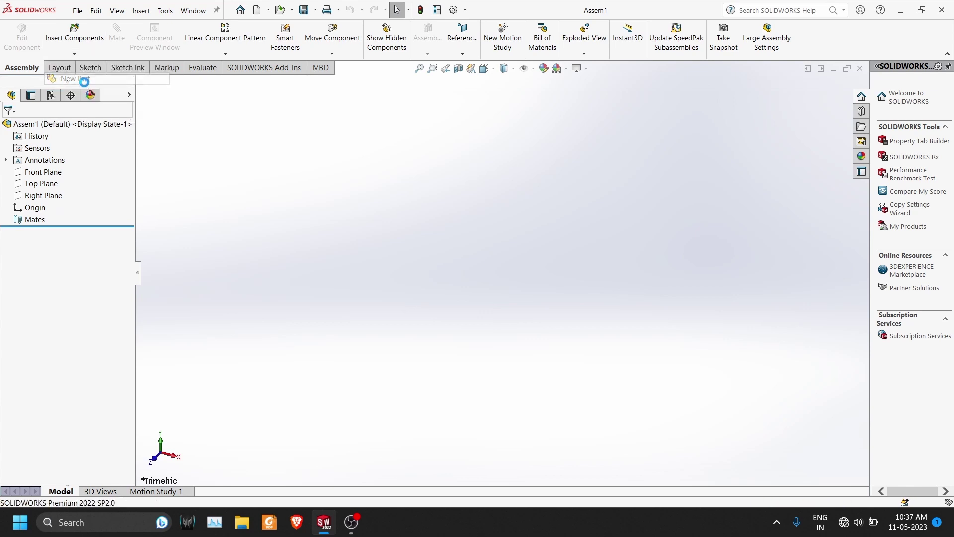
left_click(42, 171)
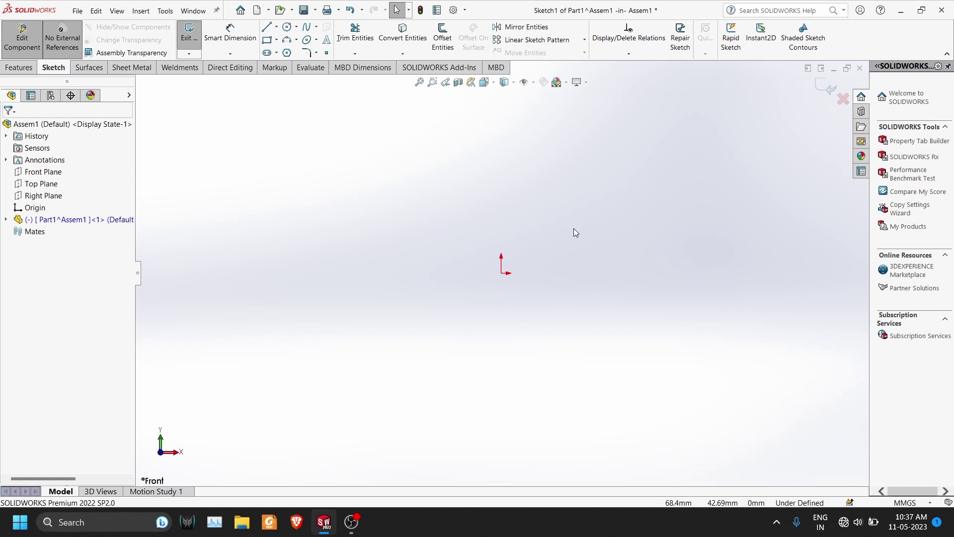
Draw an L-shaped profile: a bottom line from the origin and a tall vertical side.
left_click(267, 27)
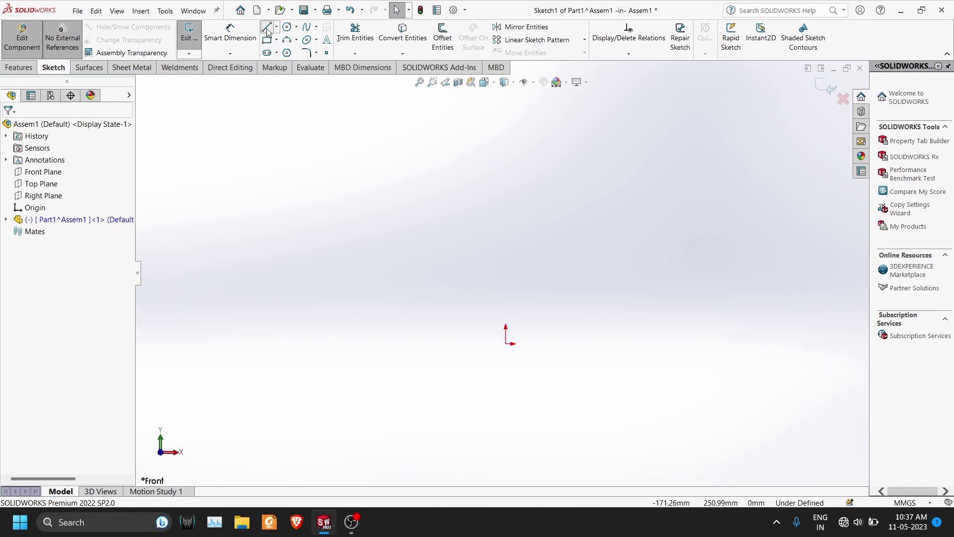
left_click(509, 345)
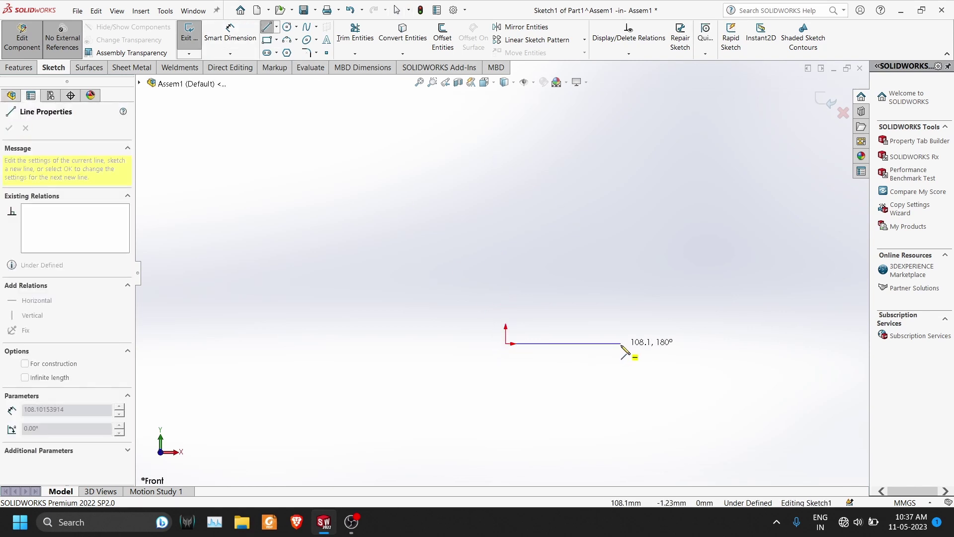
left_click(621, 343)
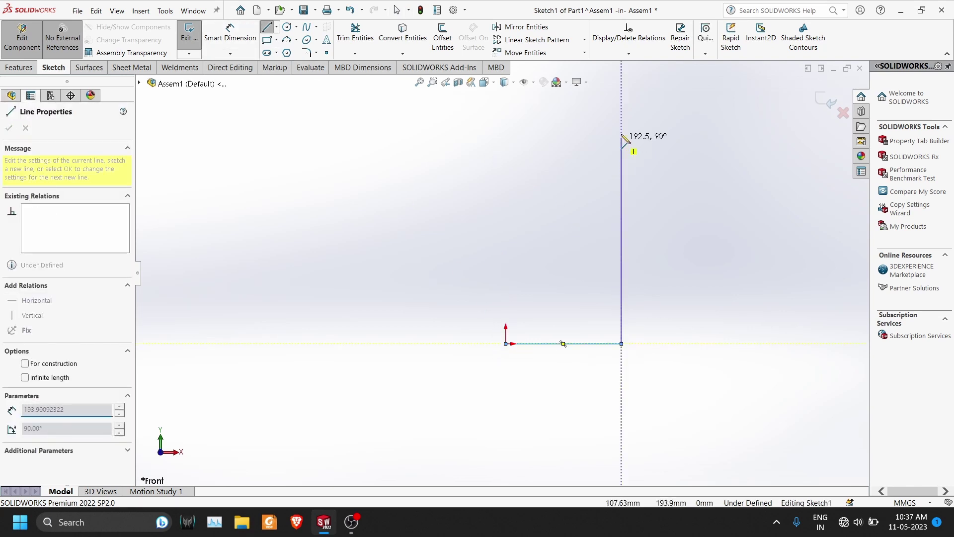
left_click(624, 97)
key("Escape")
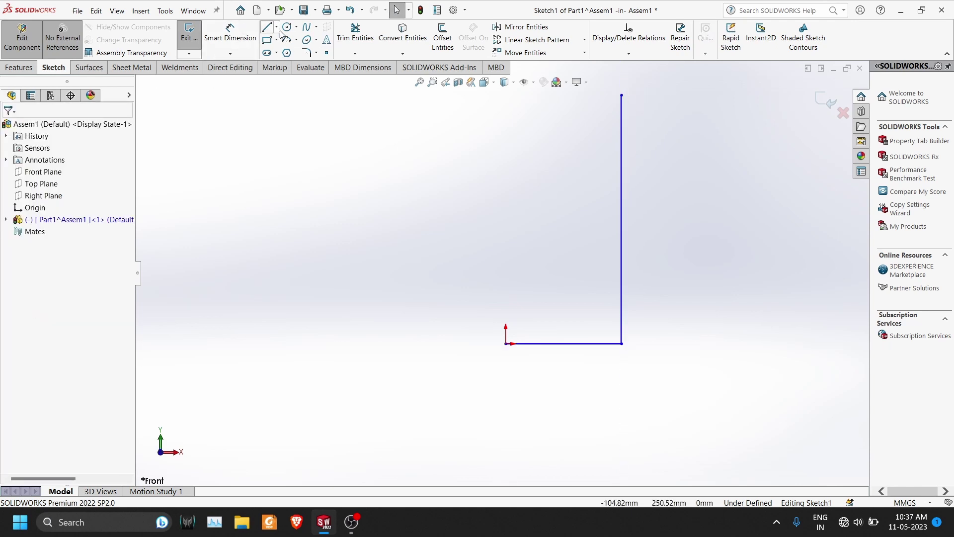
Add a vertical construction centerline rising from the origin.
left_click(277, 28)
left_click(298, 53)
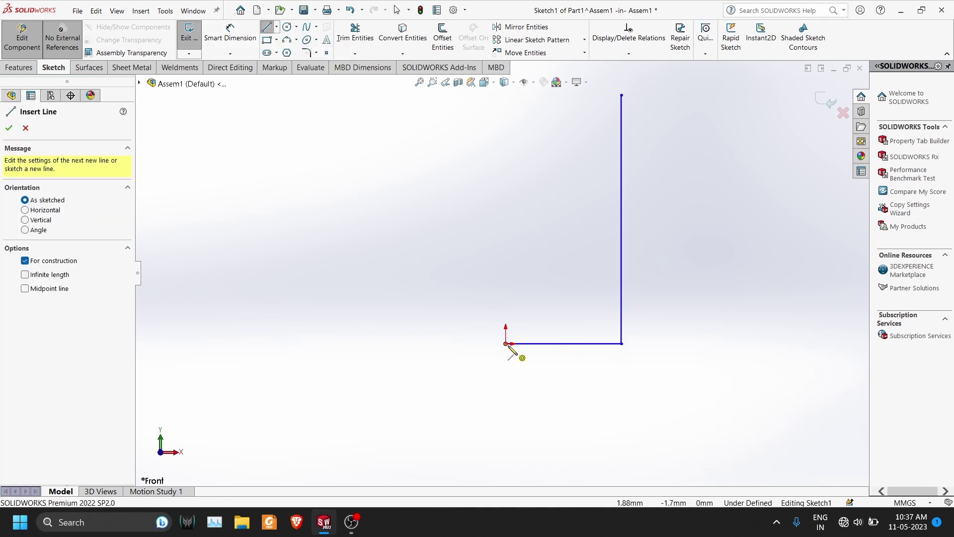
left_click(508, 344)
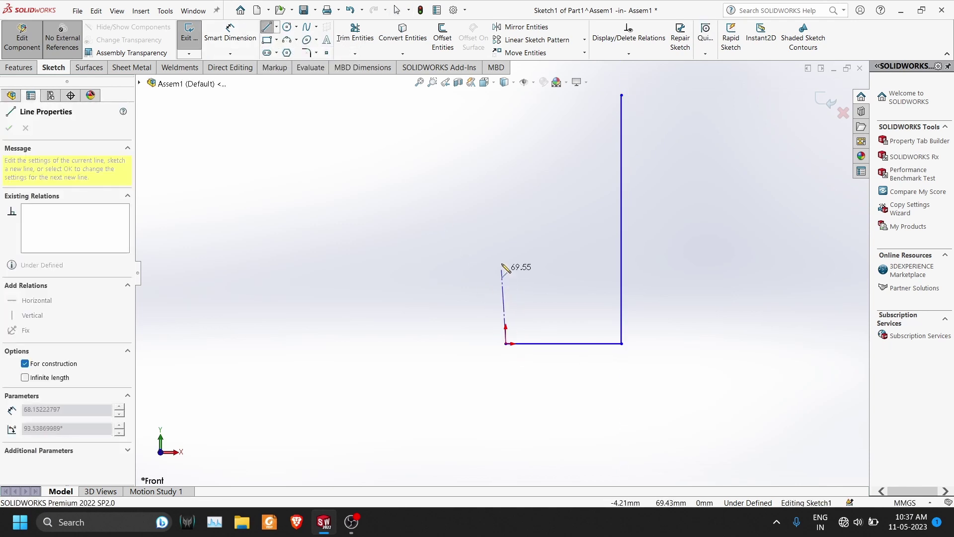
left_click(507, 176)
key("Escape")
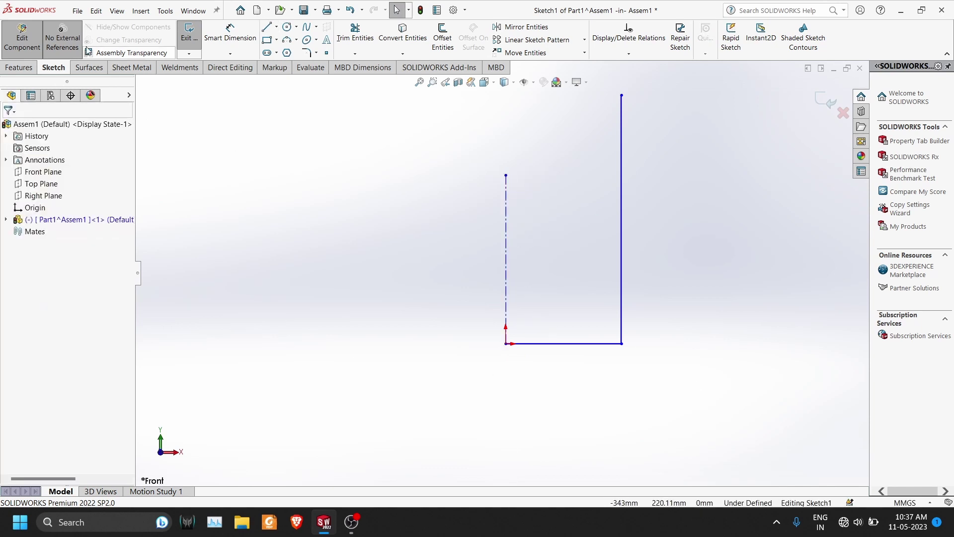
Dimension the bottom line to 50 mm and the vertical side to 200 mm.
left_click(229, 38)
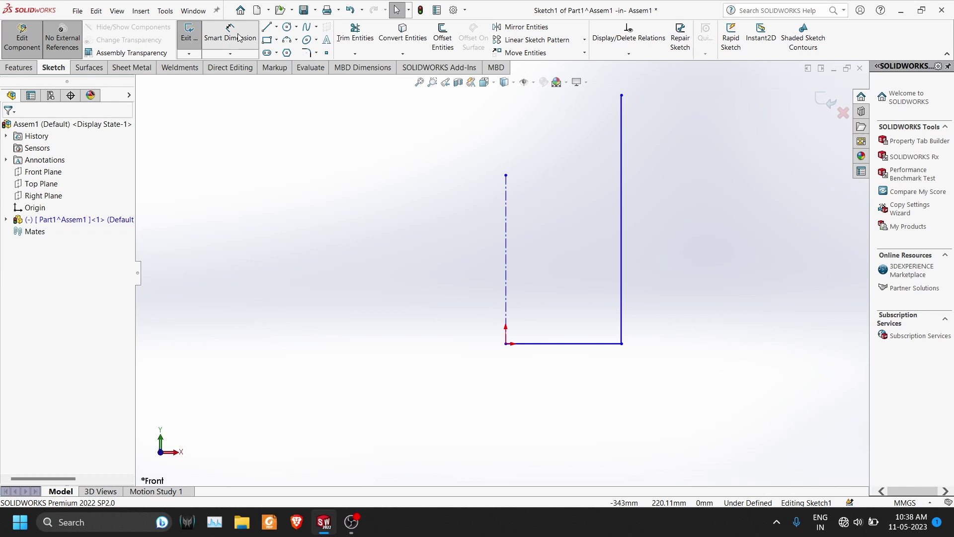
left_click(557, 345)
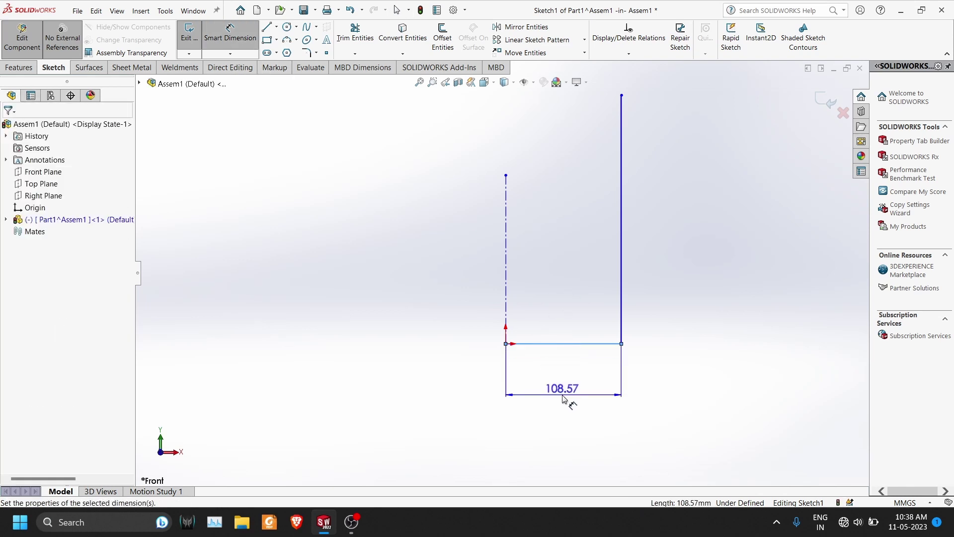
left_click(564, 391)
type("100")
key("Return")
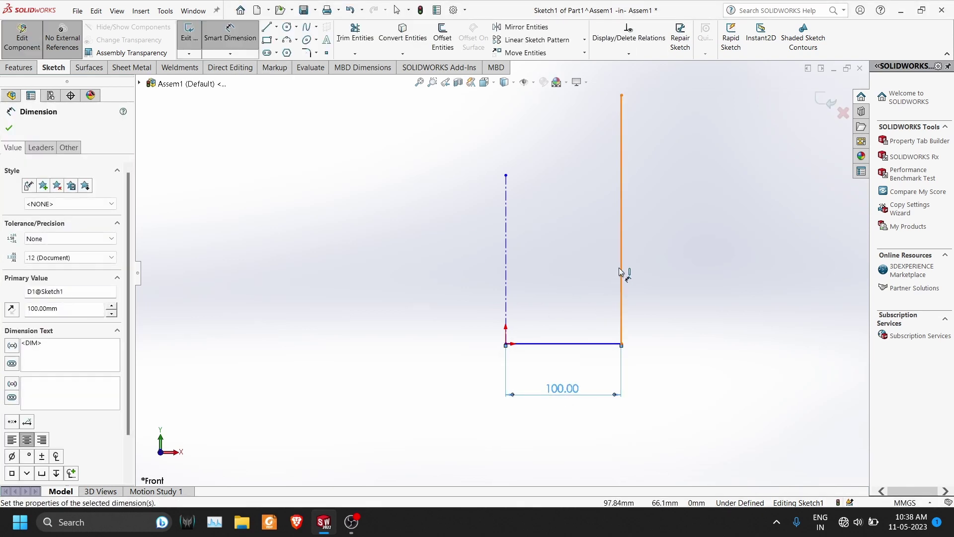
left_click(621, 269)
left_click(680, 268)
type("200")
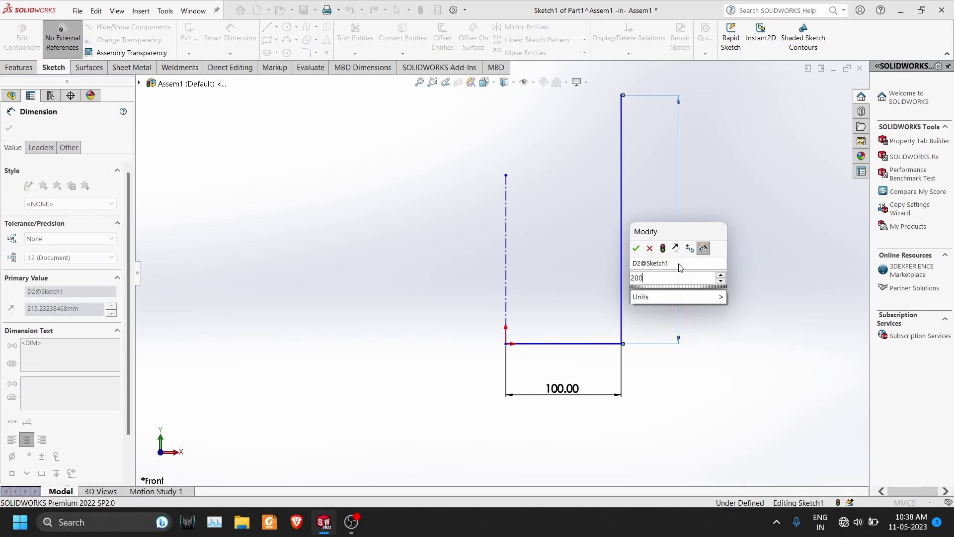
key("Return")
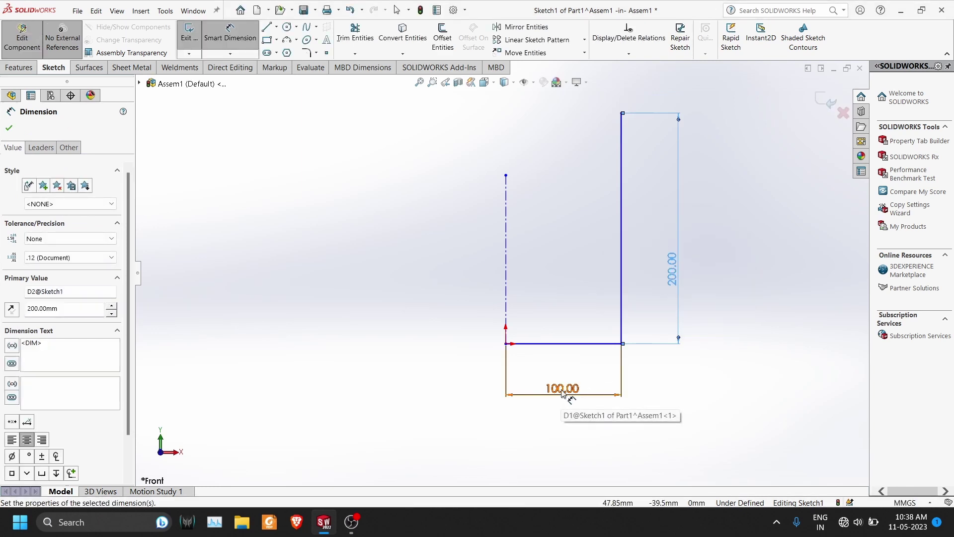
double_click(564, 391)
key("Return")
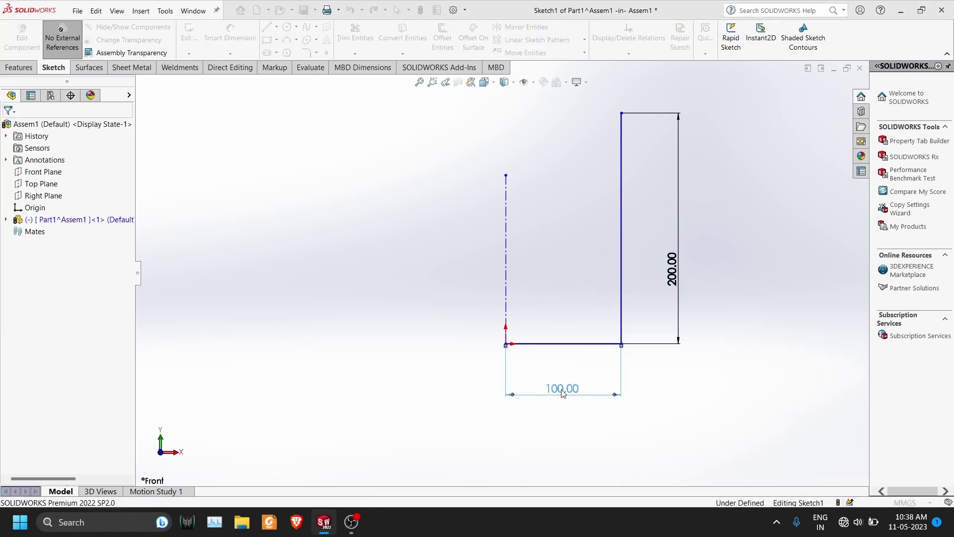
type("50")
key("Return")
scroll(521, 342, "down", 2)
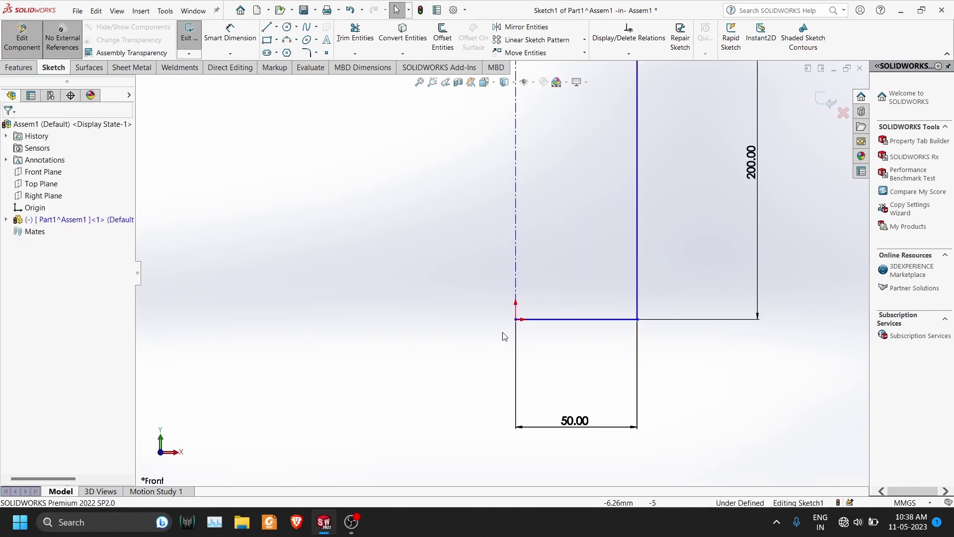
Add a Coincident relation between the profile corner and the origin.
left_click_drag(516, 319, 557, 296)
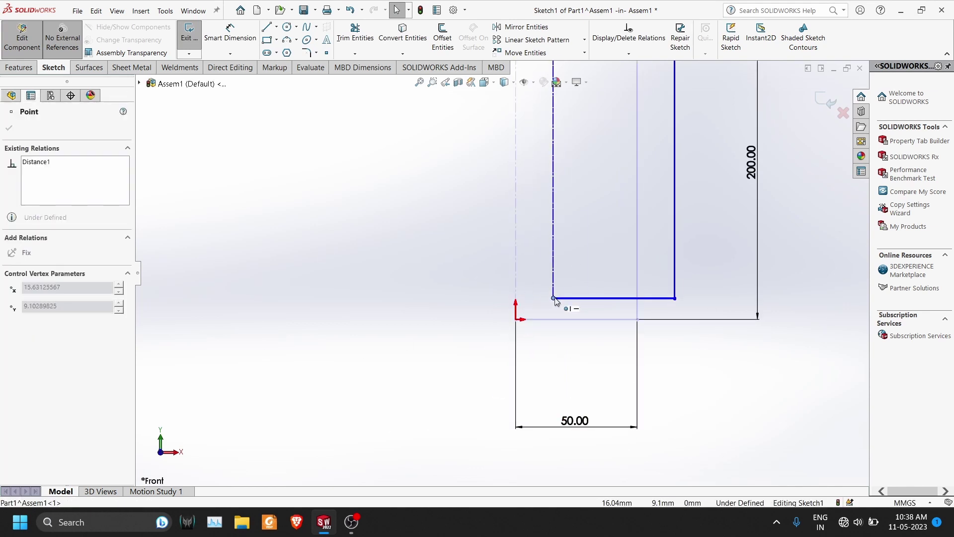
left_click(517, 319, "ctrl")
left_click(580, 282)
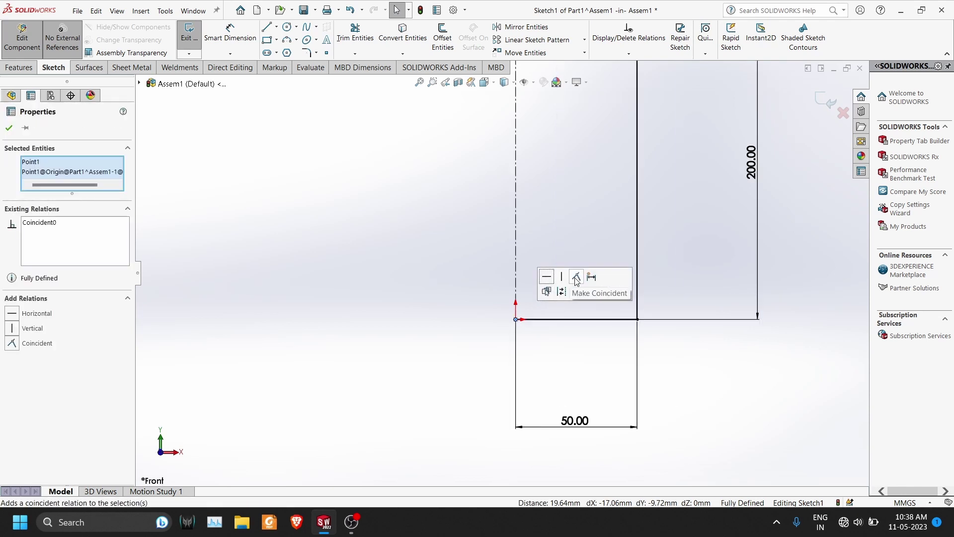
scroll(728, 383, "down", 2)
scroll(723, 383, "down", 1)
scroll(524, 151, "up", 1)
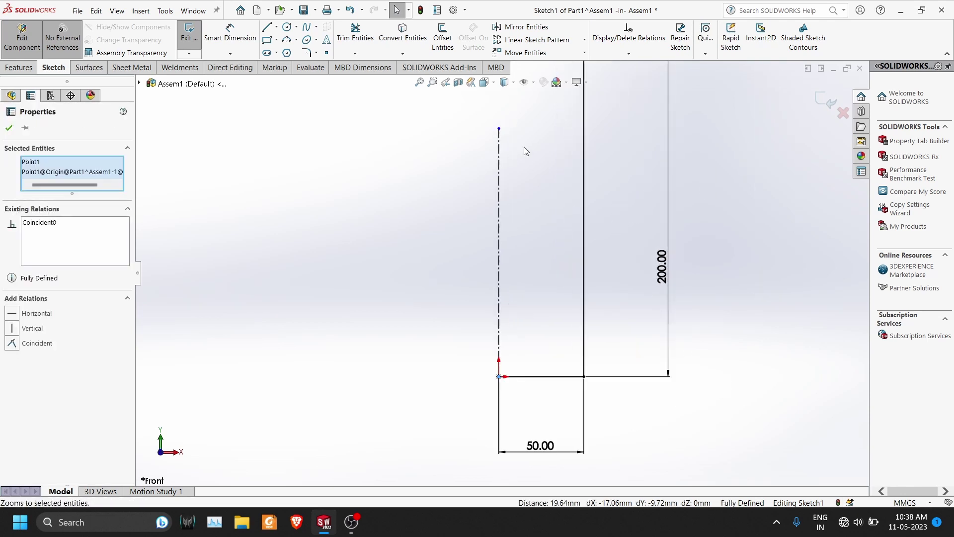
left_click(7, 128)
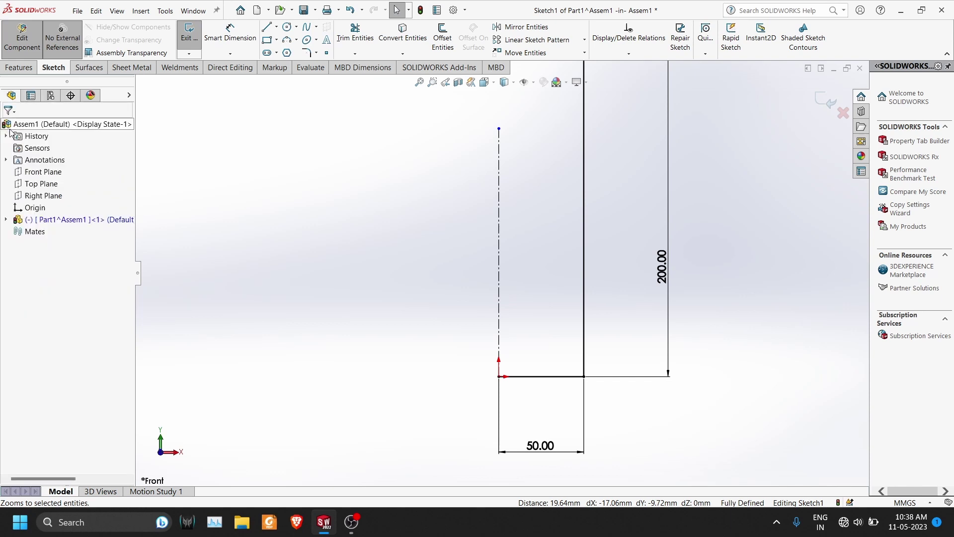
scroll(492, 270, "down", 1)
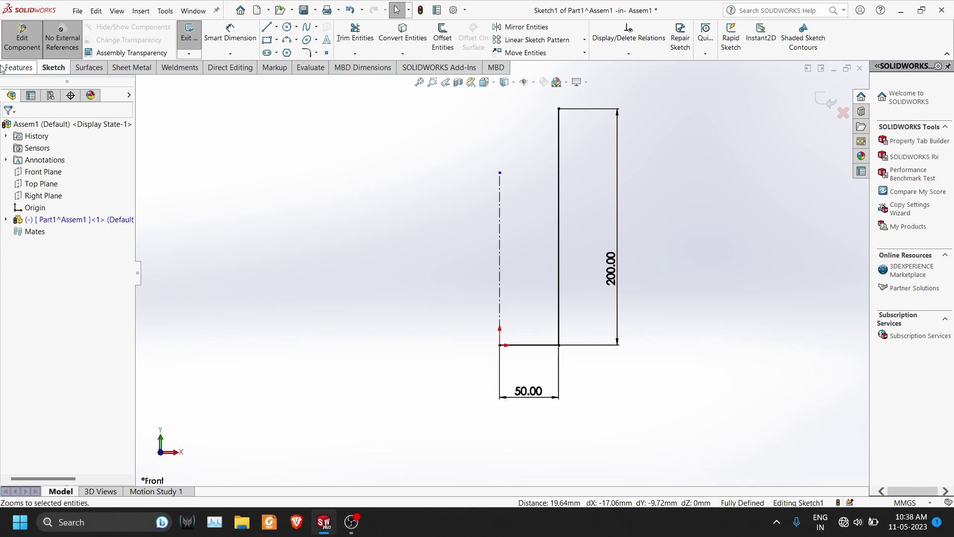
Revolve the profile 360° as a 10 mm Thin Feature into a hollow tube.
left_click(18, 67)
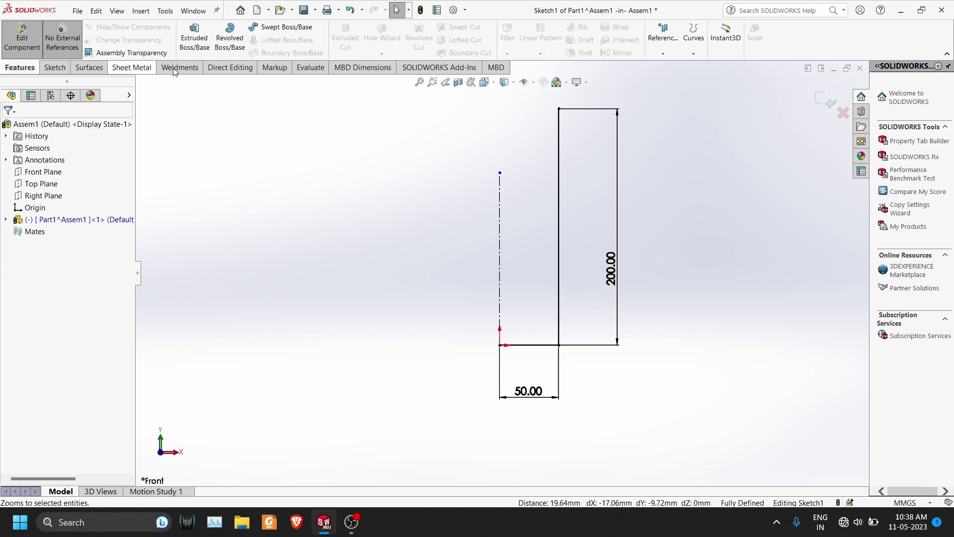
left_click(230, 37)
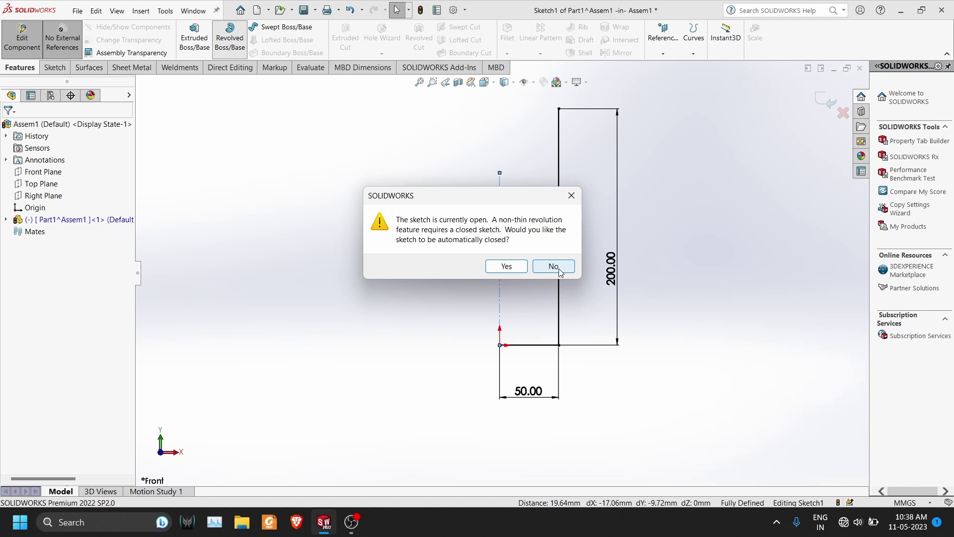
left_click(553, 267)
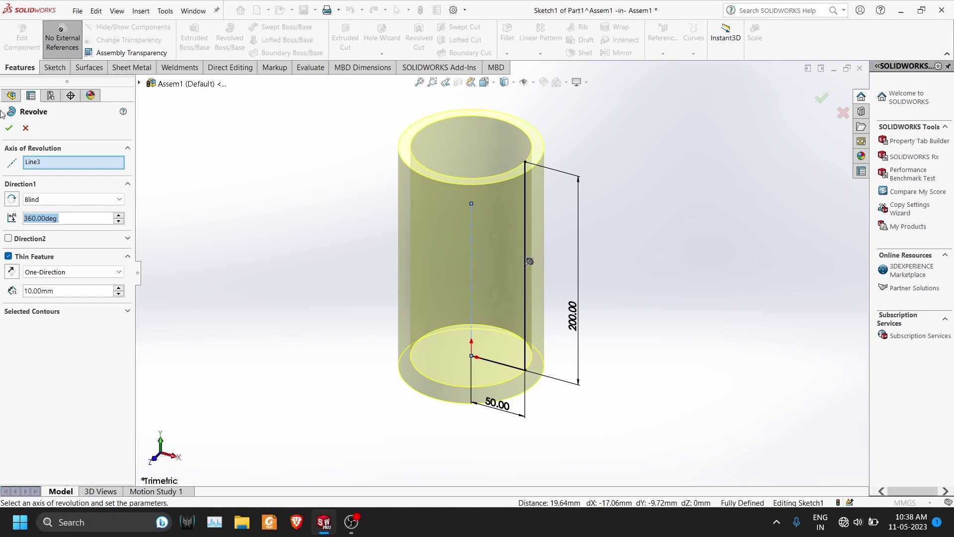
left_click(9, 129)
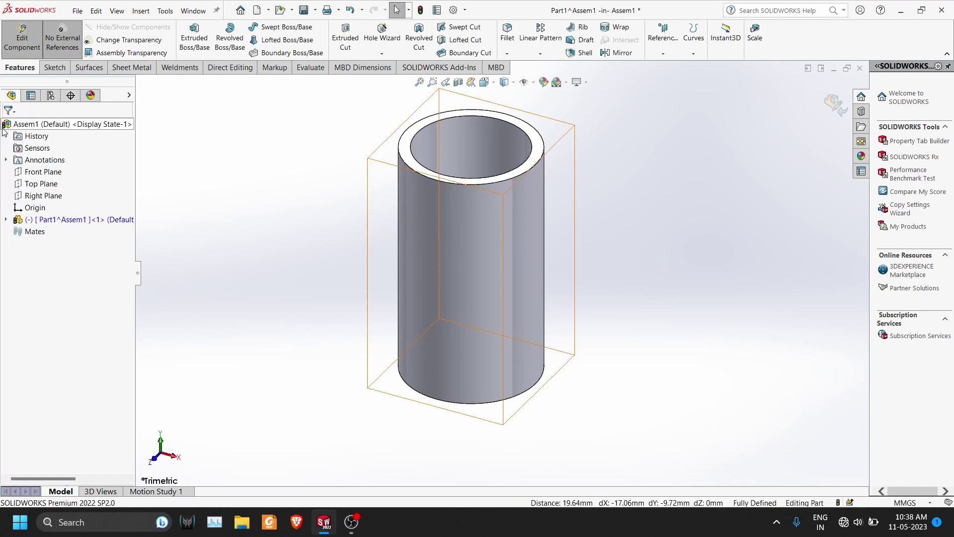
mouse_move(410, 349)
middle_mouse_down()
mouse_move(502, 272)
mouse_move(627, 389)
mouse_move(517, 470)
middle_mouse_up()
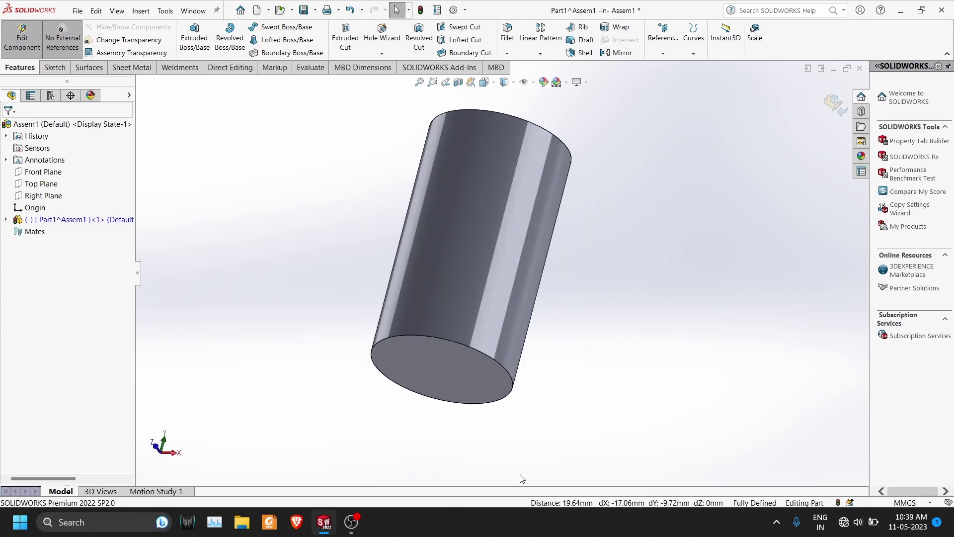
middle_click_drag(476, 323, 783, 277)
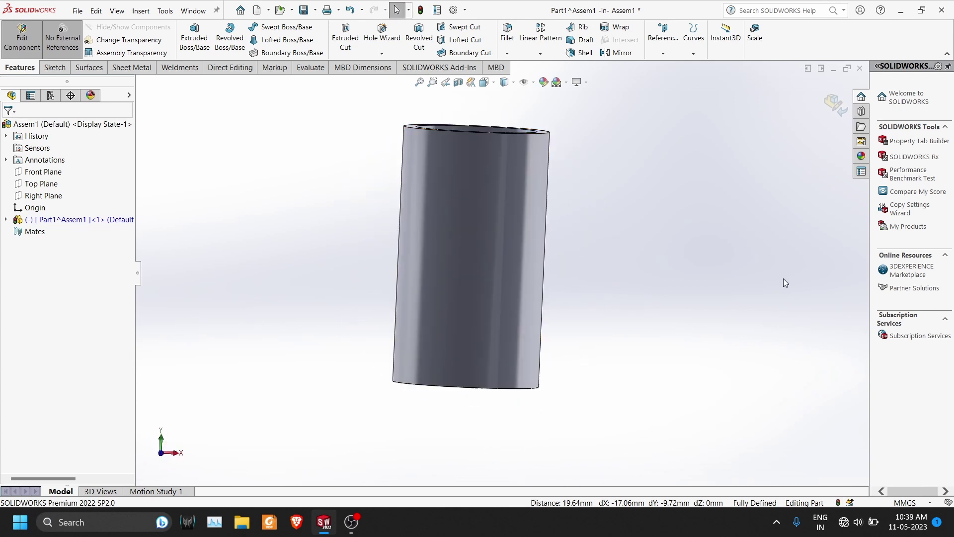
Exit the part and apply the 'clear glass' appearance from Appearances > Glass to the tube.
left_click(835, 105)
left_click(862, 156)
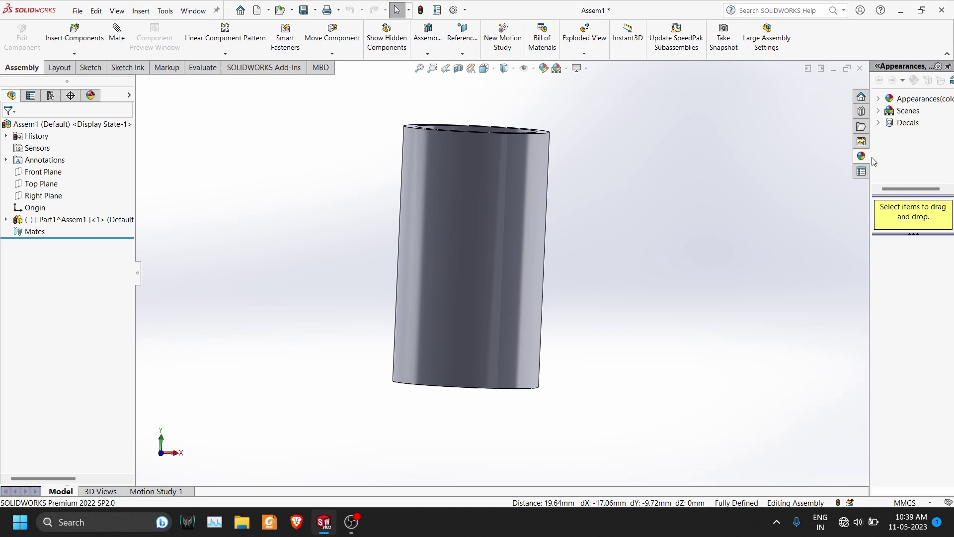
left_click_drag(871, 196, 804, 195)
left_click(822, 99)
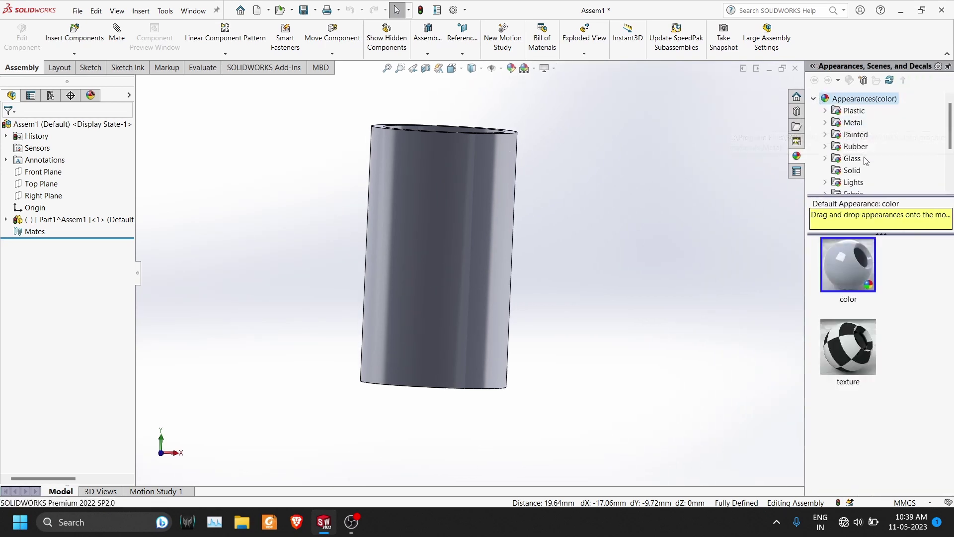
left_click(852, 158)
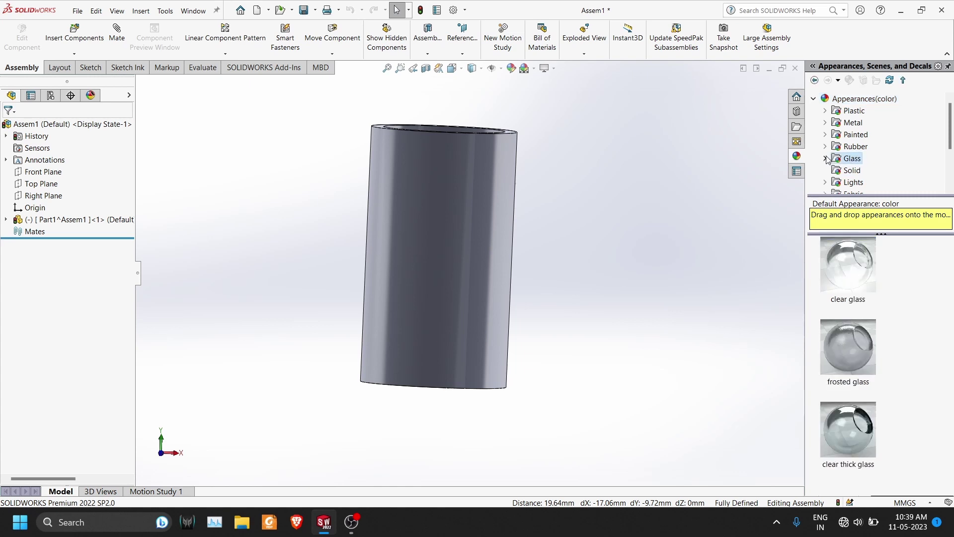
left_click_drag(843, 286, 463, 223)
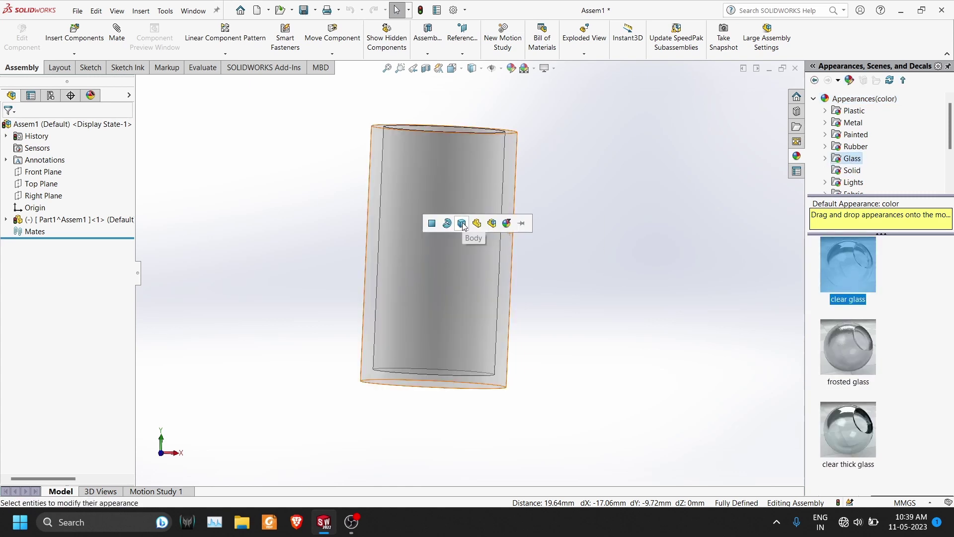
left_click(478, 223)
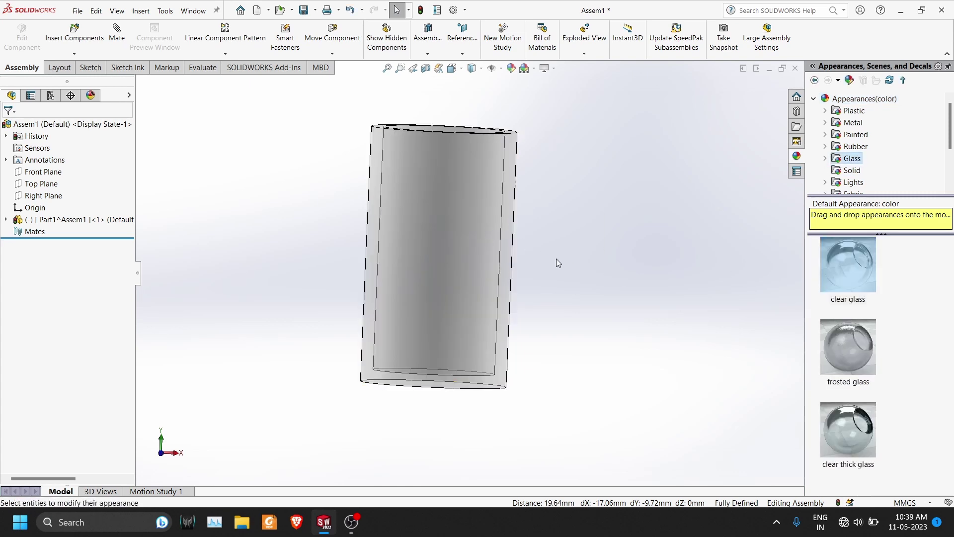
middle_click_drag(574, 303, 566, 258)
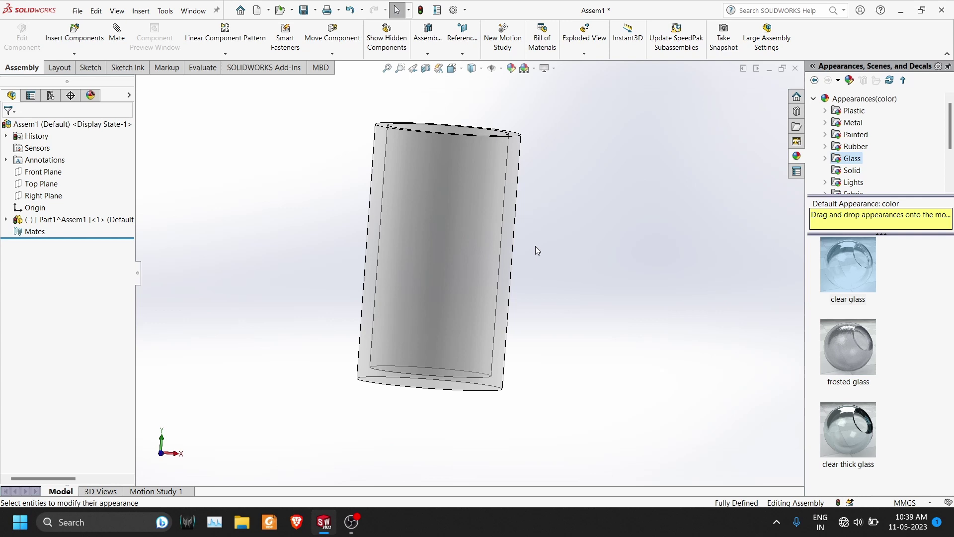
Create a new part on Front Plane with a corner rectangle at the tube's top.
left_click(37, 172)
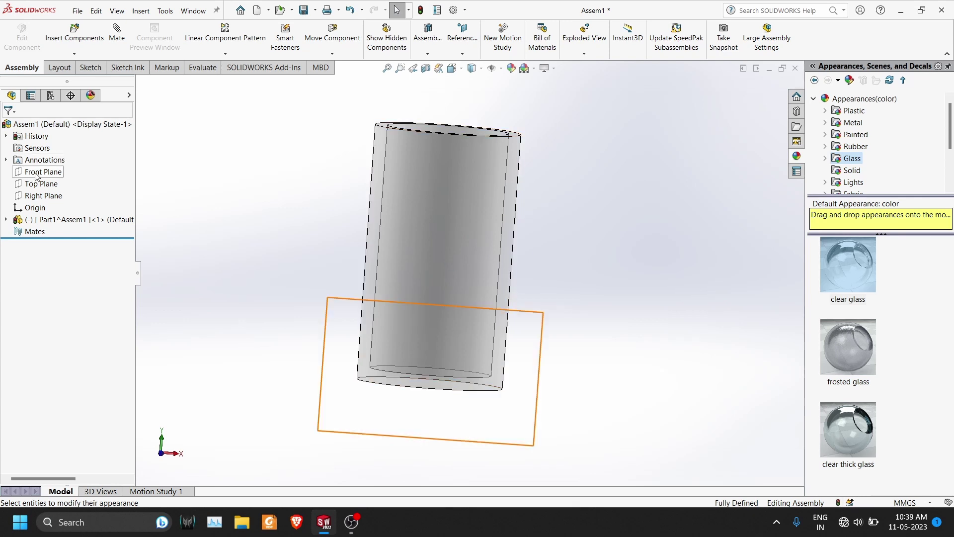
key("ctrl+8")
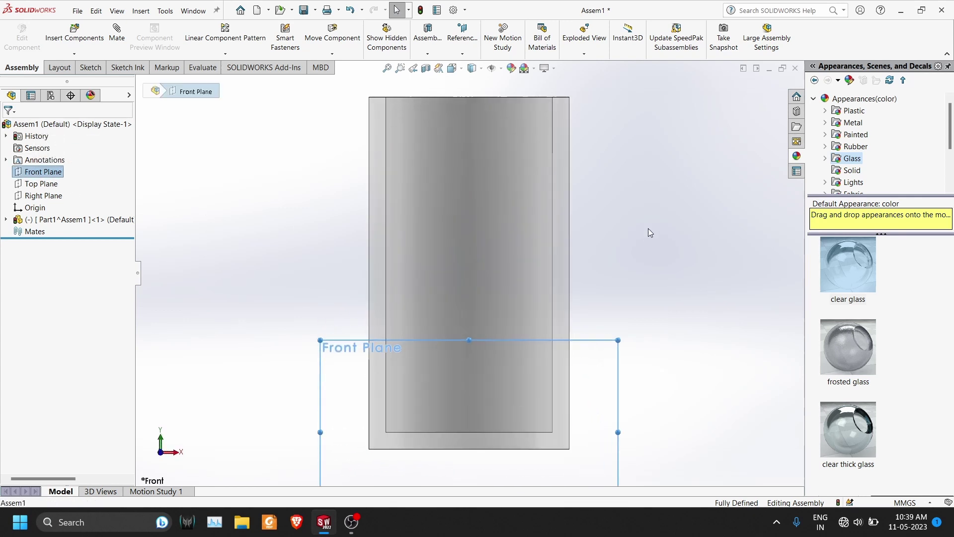
scroll(579, 128, "up", 1)
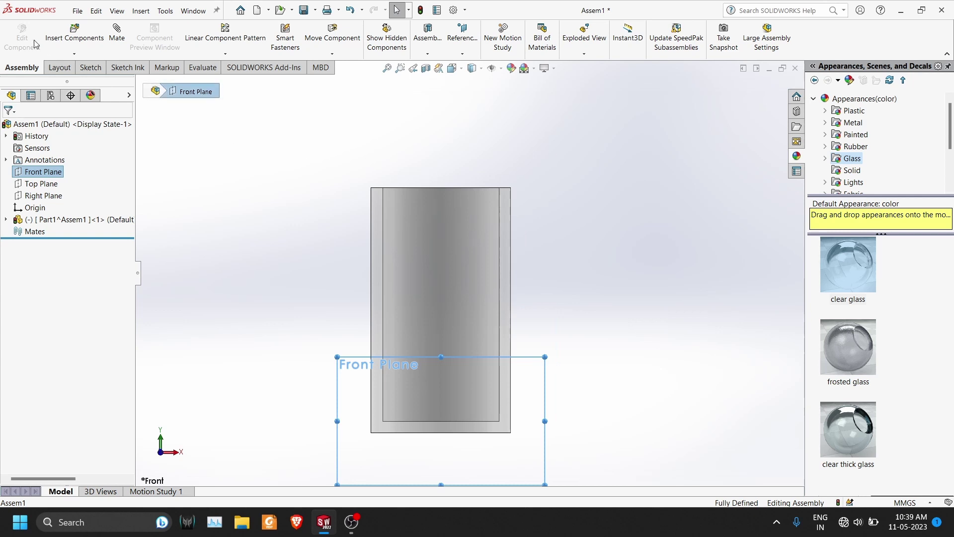
left_click(74, 54)
left_click(76, 78)
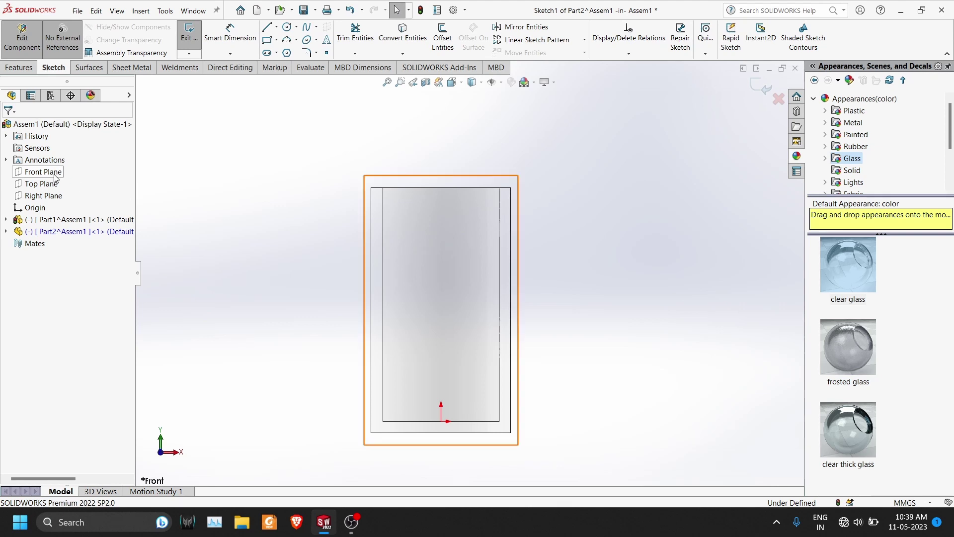
left_click(267, 39)
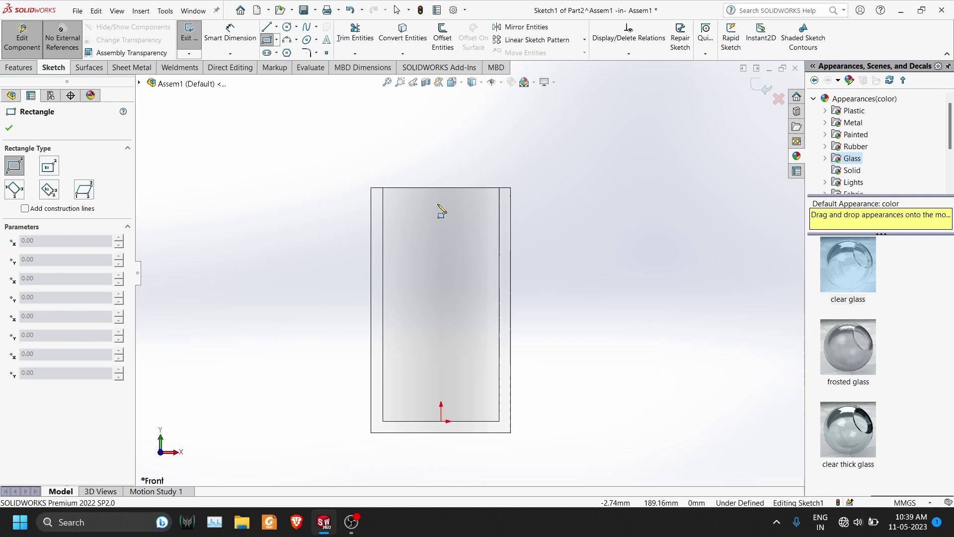
left_click(444, 188)
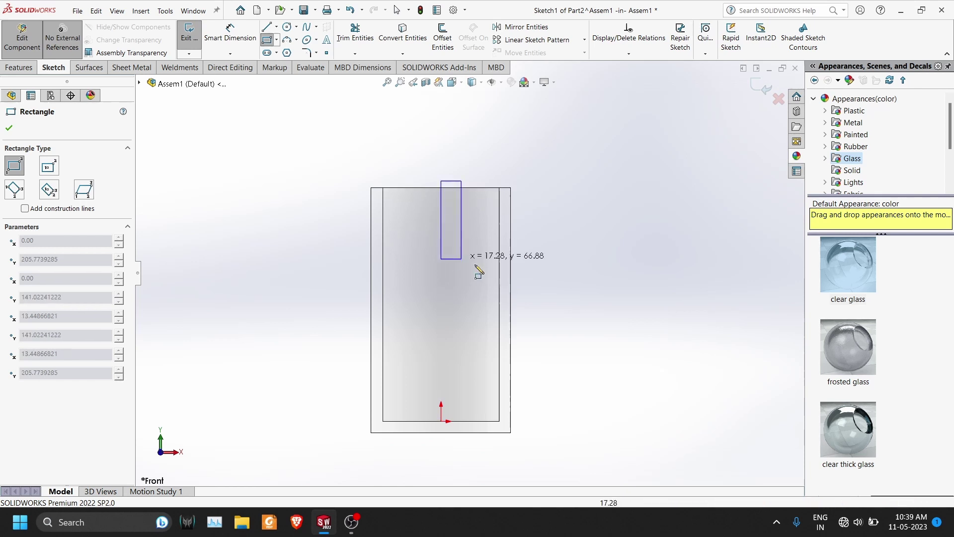
left_click(567, 259)
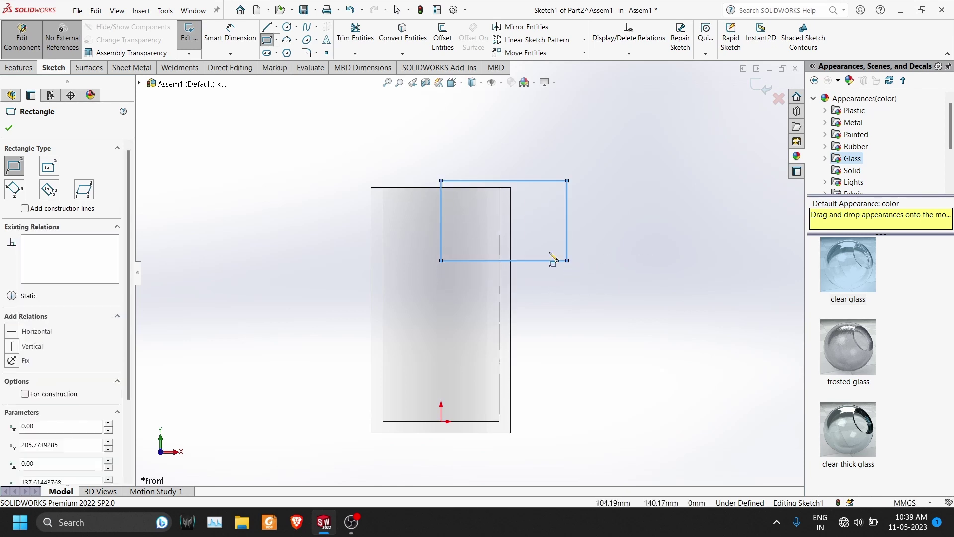
left_click(10, 128)
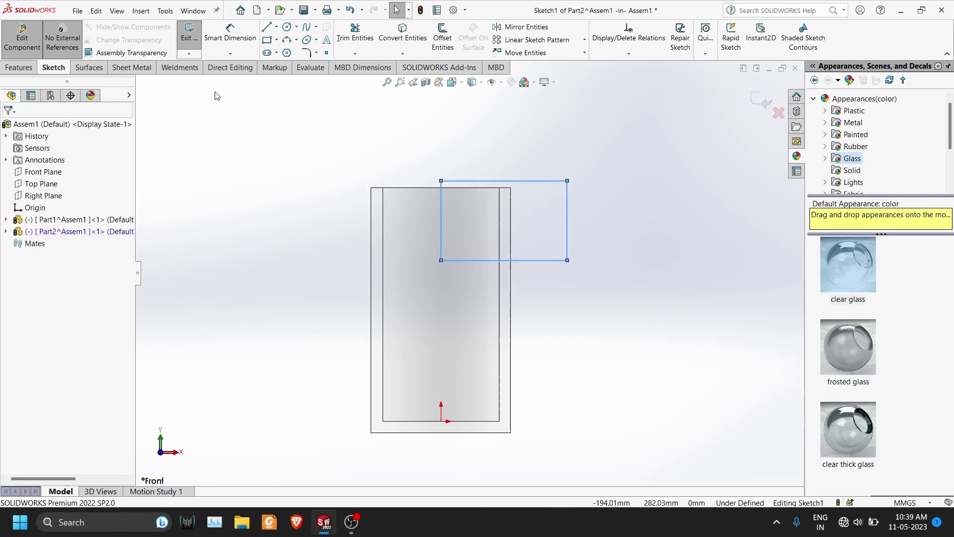
Revolve the rectangle about its left edge into a wide solid disc.
left_click(19, 68)
left_click(229, 37)
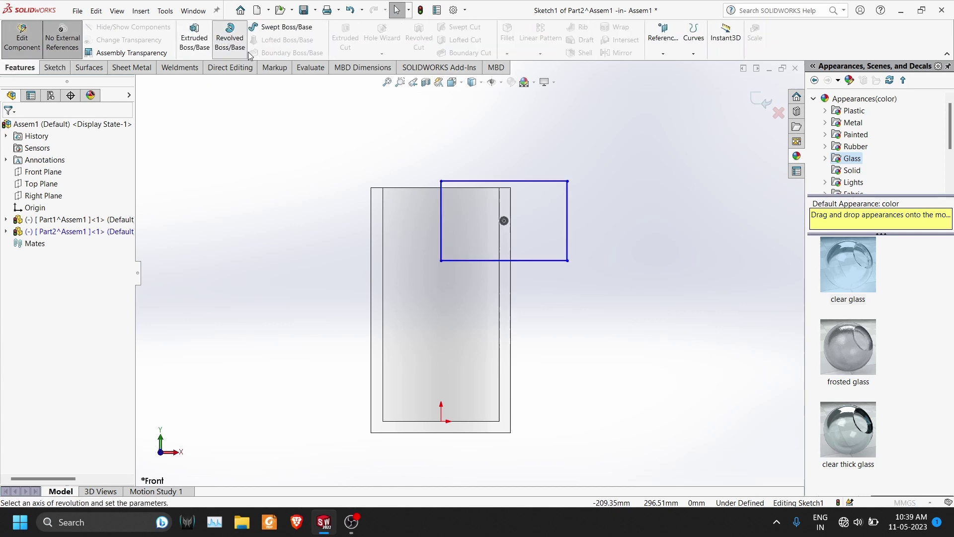
left_click(443, 176)
left_click(11, 129)
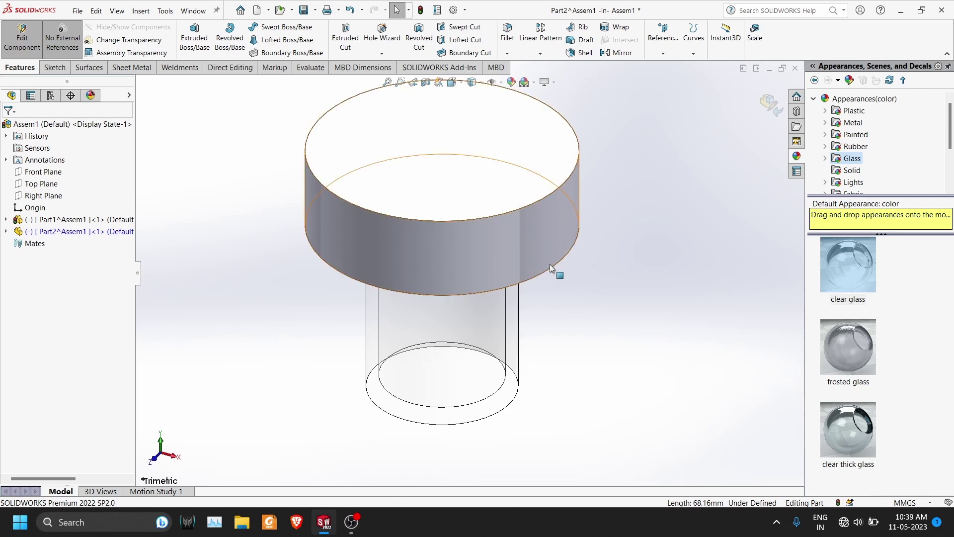
Exit the disc, view Front Plane, and start a third new part on Front Plane.
left_click(769, 103)
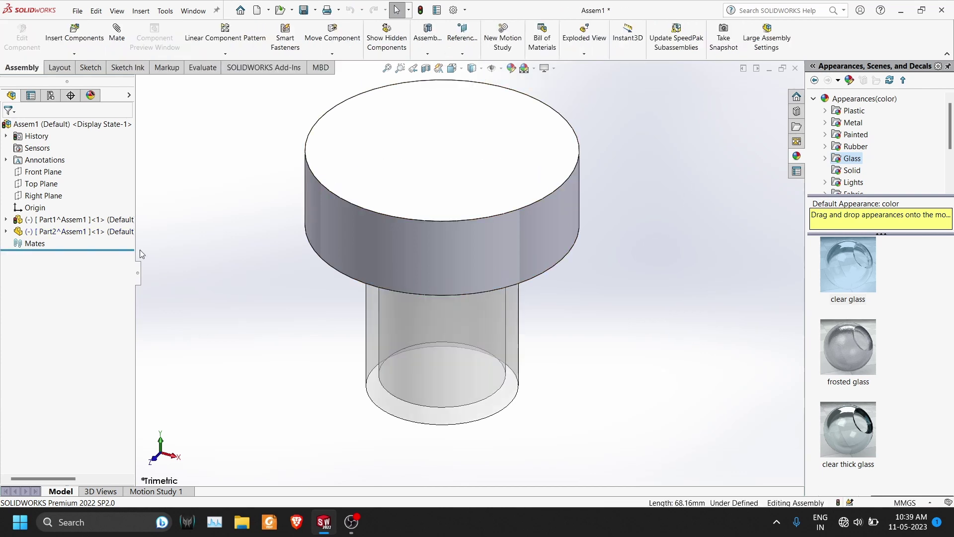
left_click(43, 172)
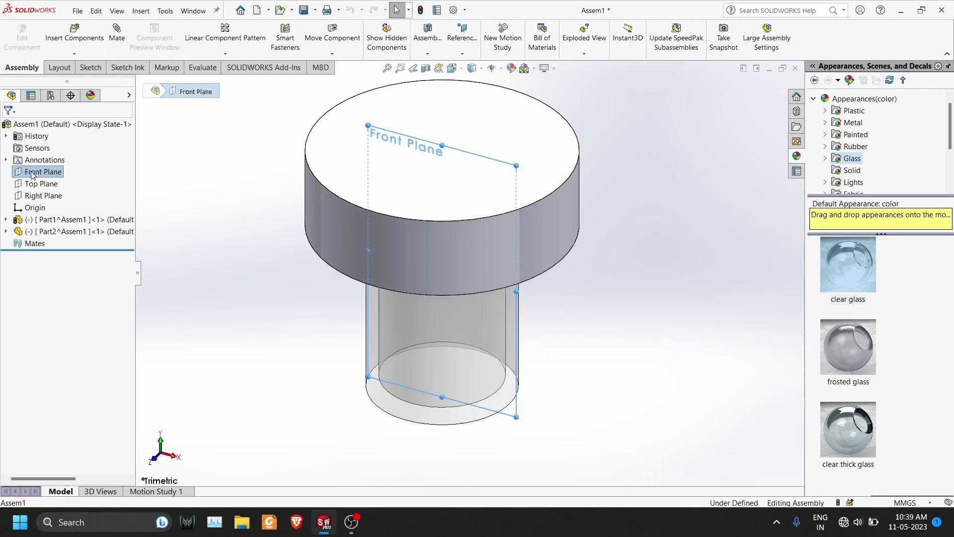
left_click(55, 141)
left_click(220, 250)
scroll(298, 290, "down", 2)
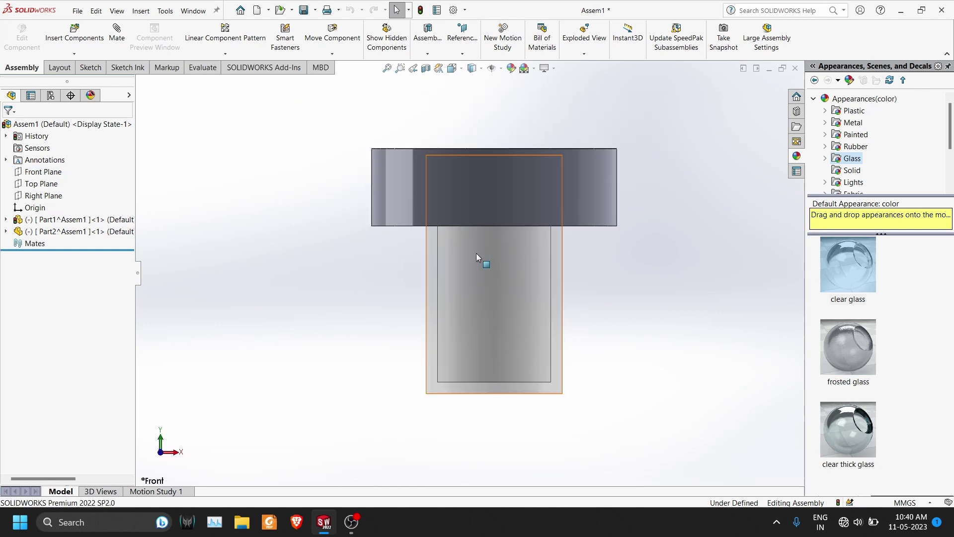
left_click(73, 54)
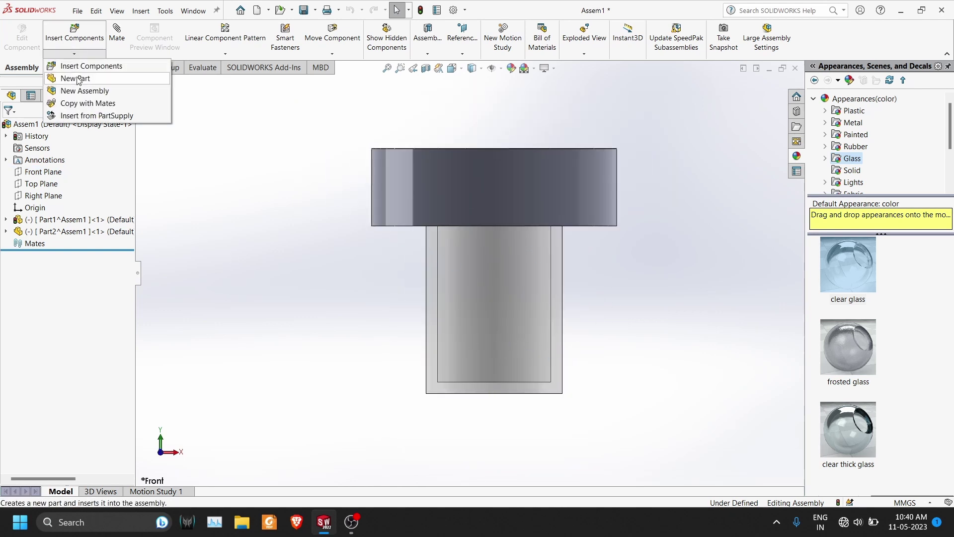
left_click(77, 80)
left_click(43, 173)
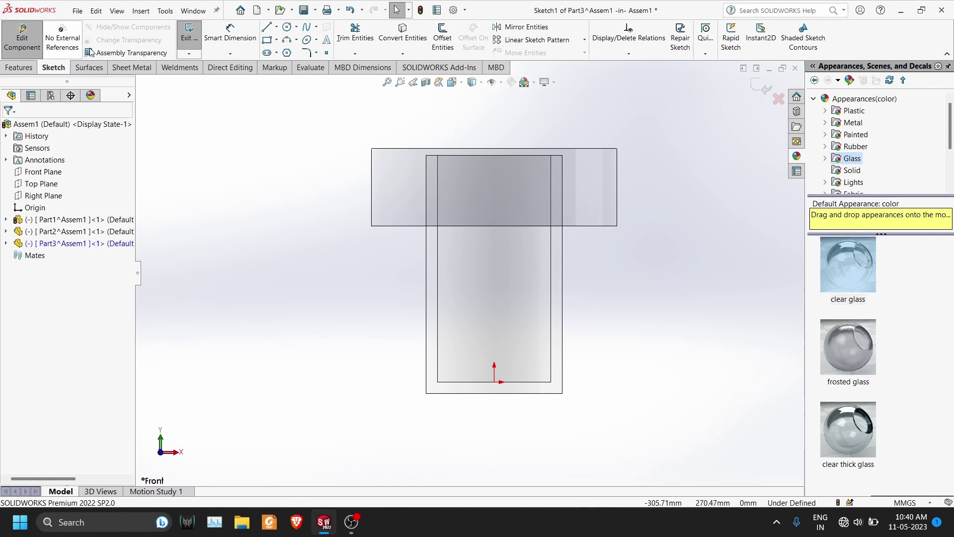
Sketch a closed four-line rectangle from the origin up to the disc's underside.
left_click(267, 41)
left_click(493, 381)
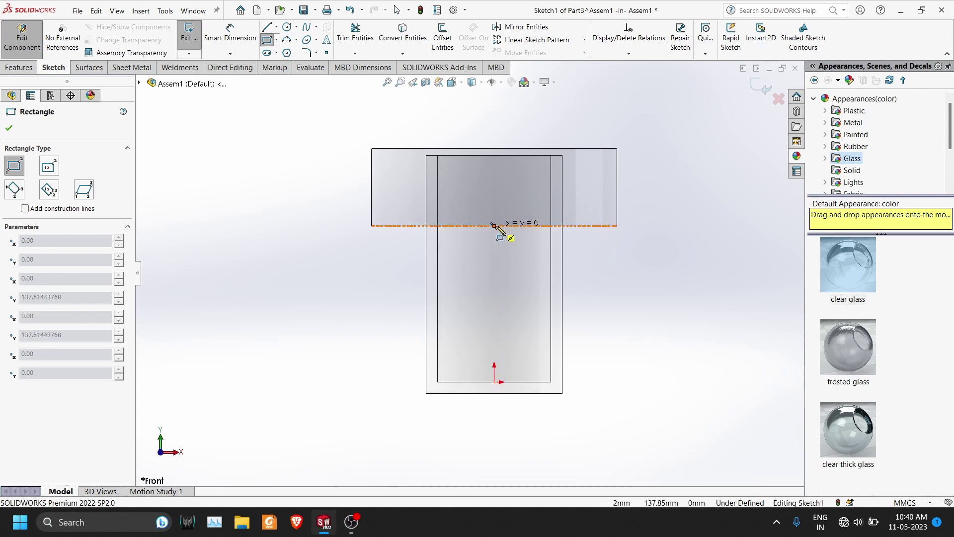
key("Escape")
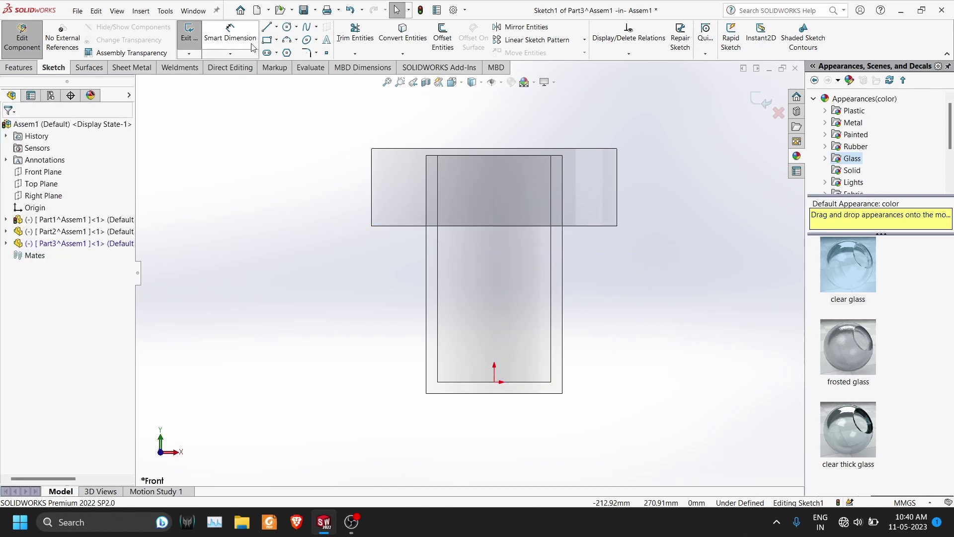
left_click(268, 28)
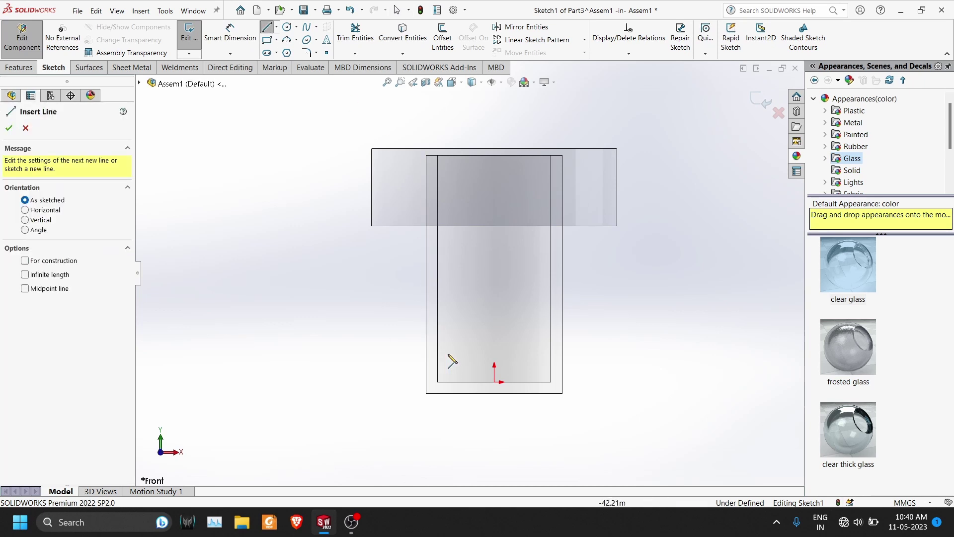
left_click(494, 381)
left_click(494, 225)
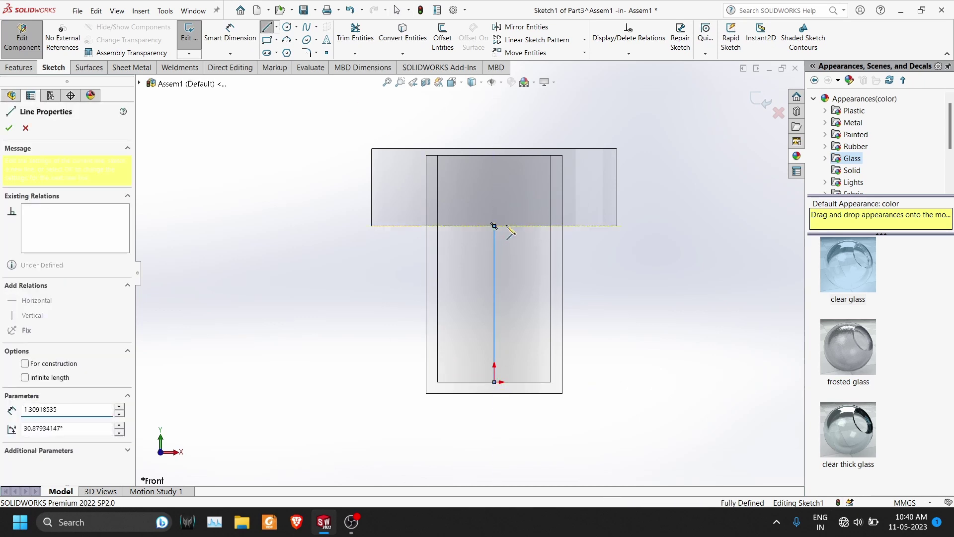
left_click(679, 226)
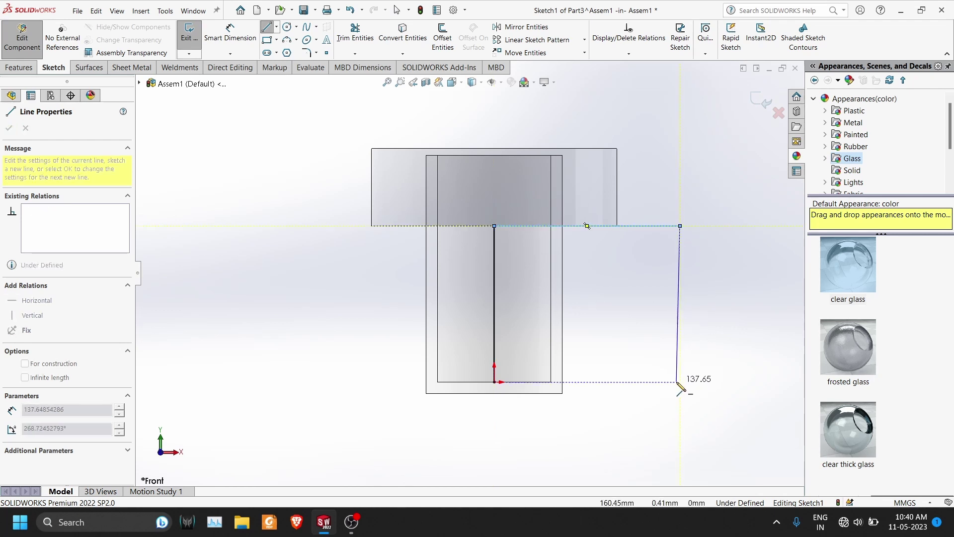
left_click(679, 382)
left_click(494, 382)
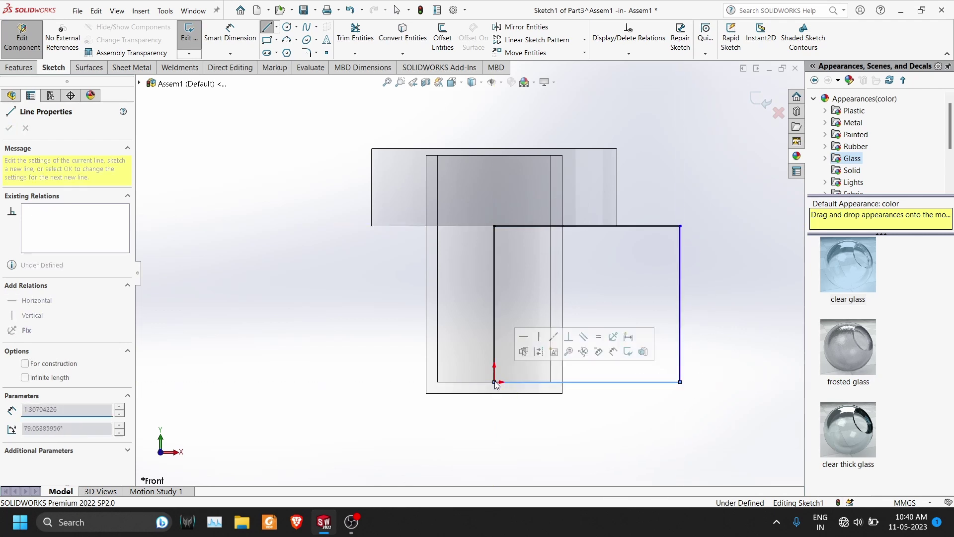
Dimension the profile width to 50 mm, fully defining the sketch.
left_click(230, 37)
left_click(494, 318)
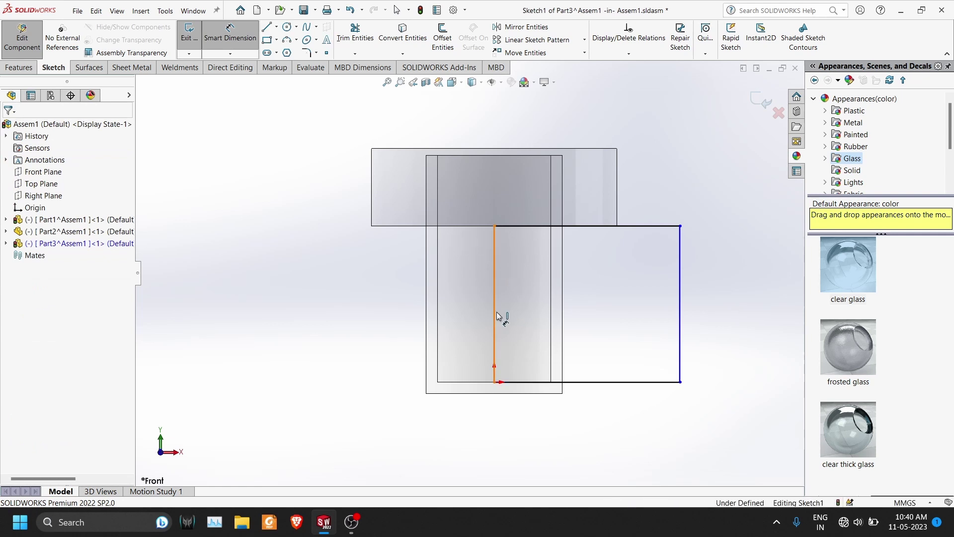
left_click(587, 382)
left_click(634, 417)
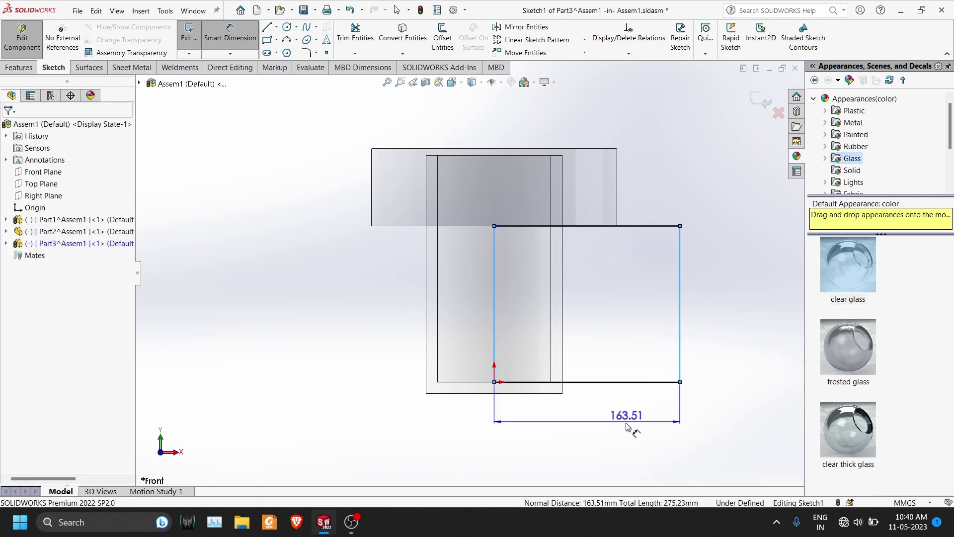
type("50")
key("Return")
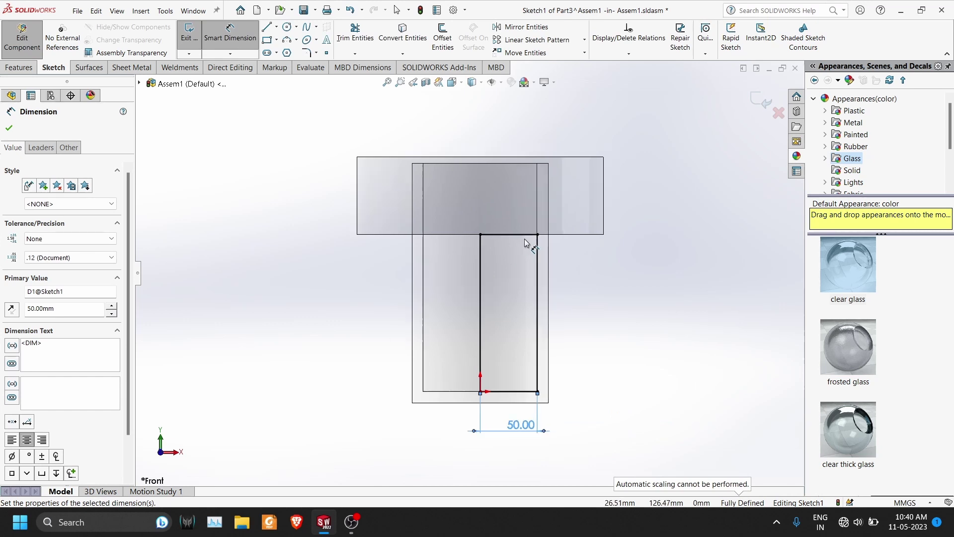
scroll(517, 248, "up", 2)
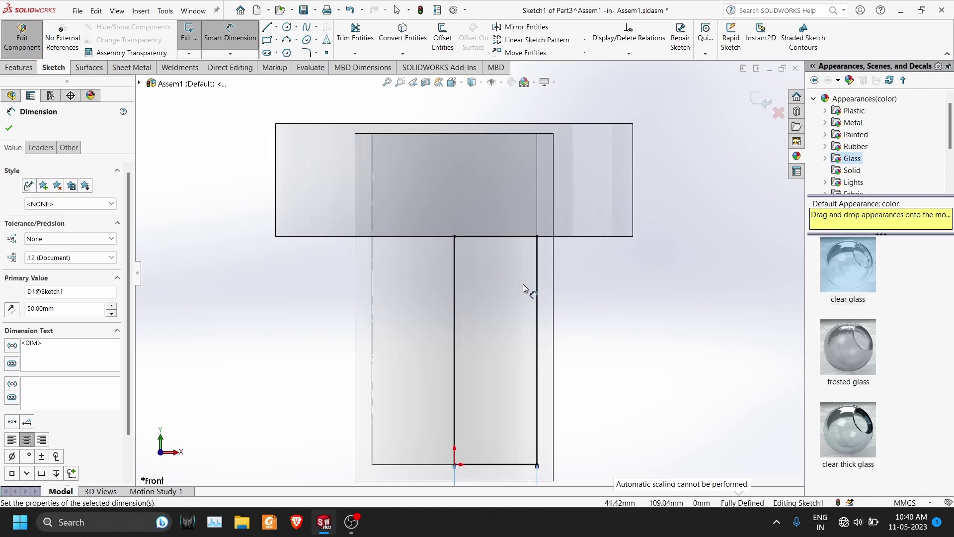
key("Escape")
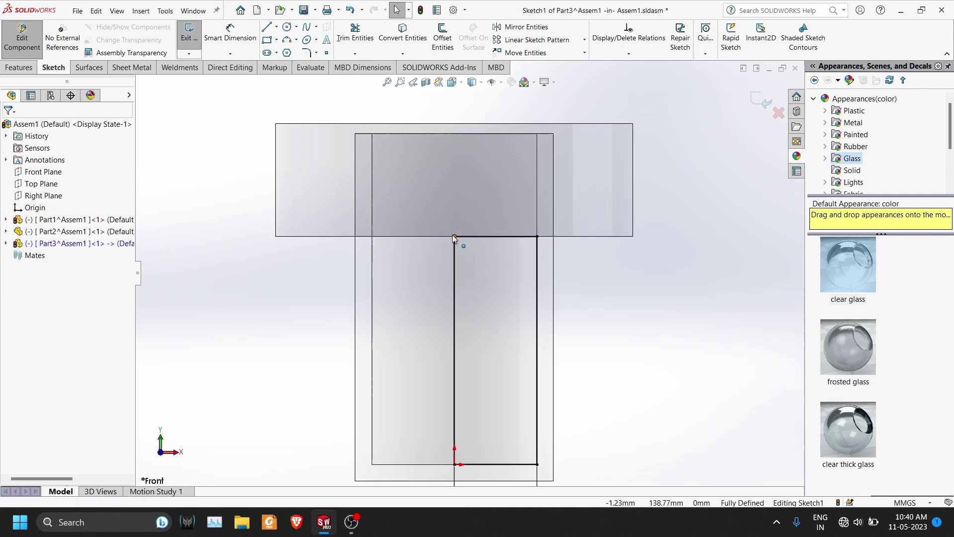
left_click_drag(454, 235, 457, 265)
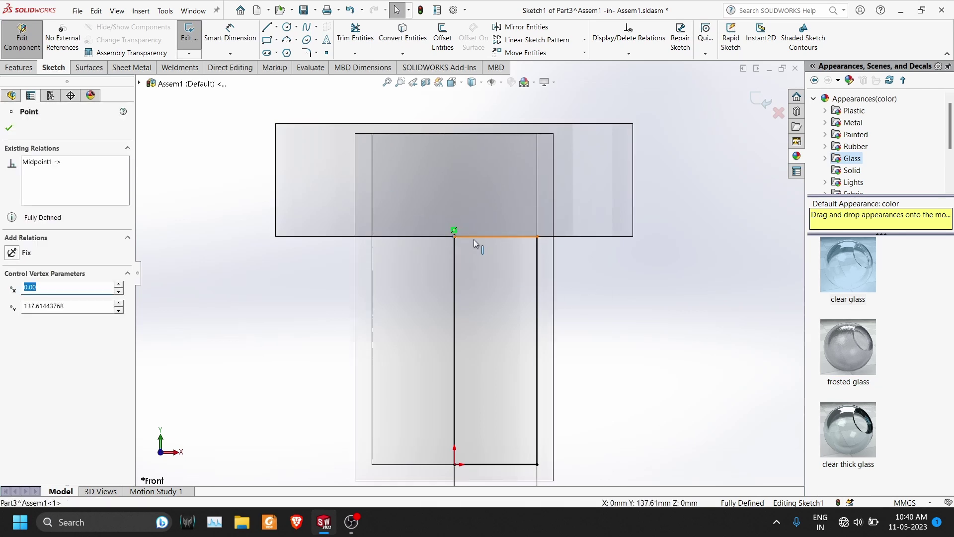
Revolve the profile about Line1 into a solid cylinder inside the glass.
left_click(19, 67)
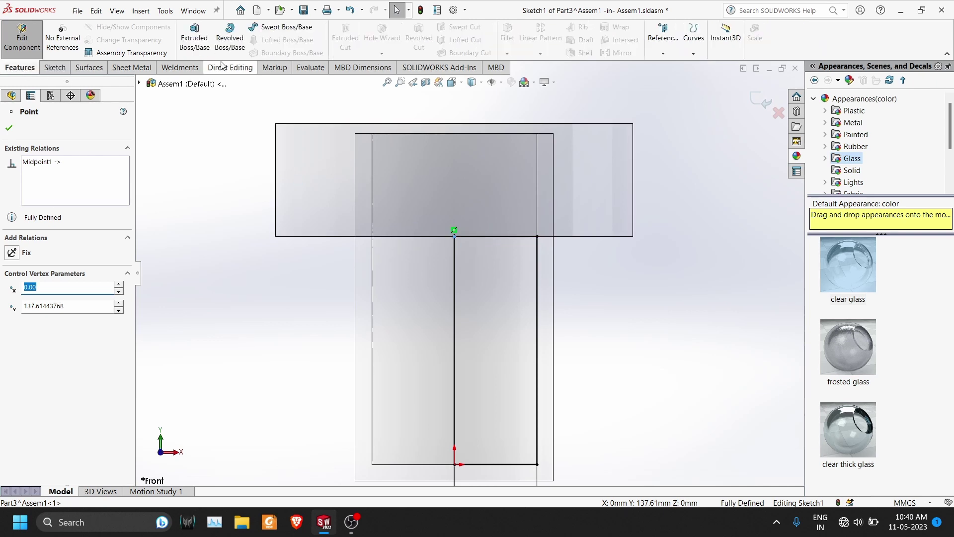
left_click(230, 37)
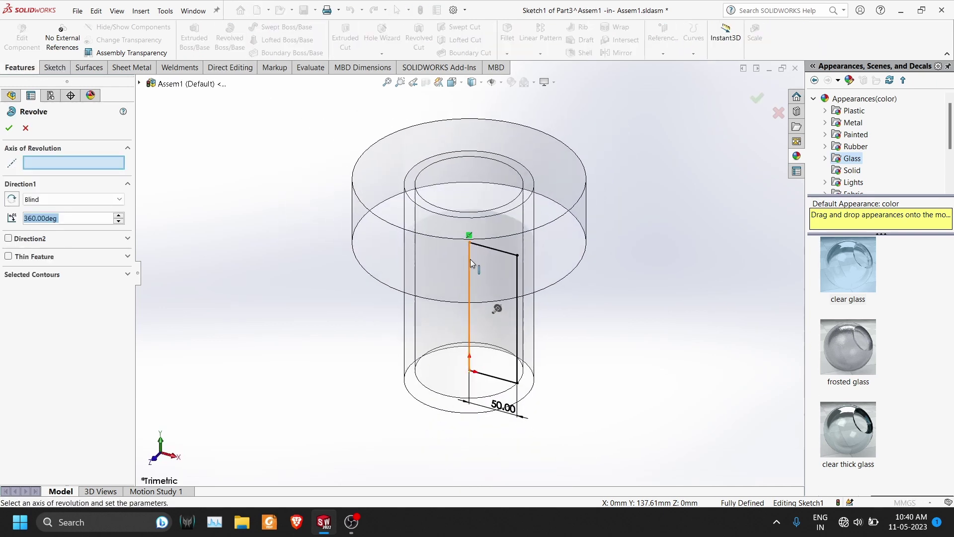
left_click(470, 298)
left_click(9, 130)
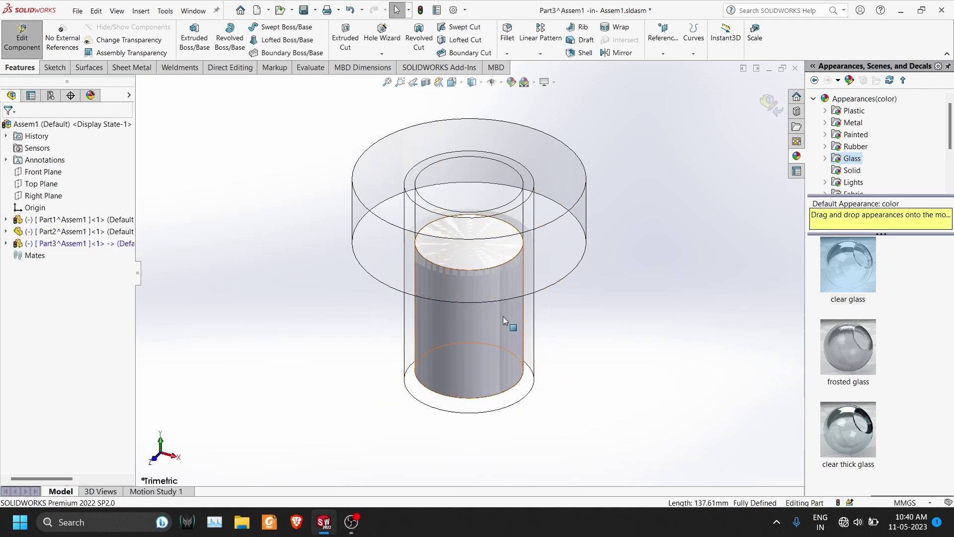
Colour the cylinder part light blue and show it shaded.
left_click(499, 311)
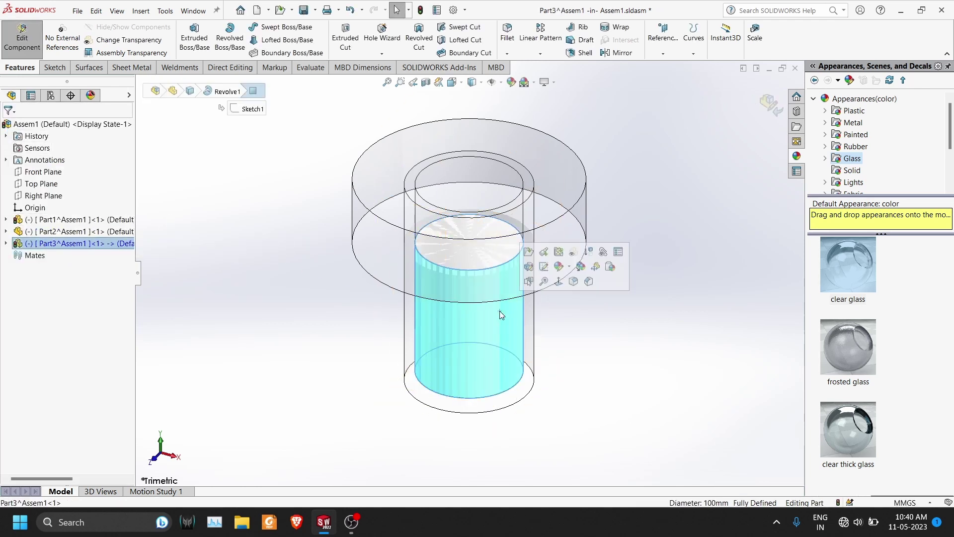
left_click(580, 266)
left_click(592, 334)
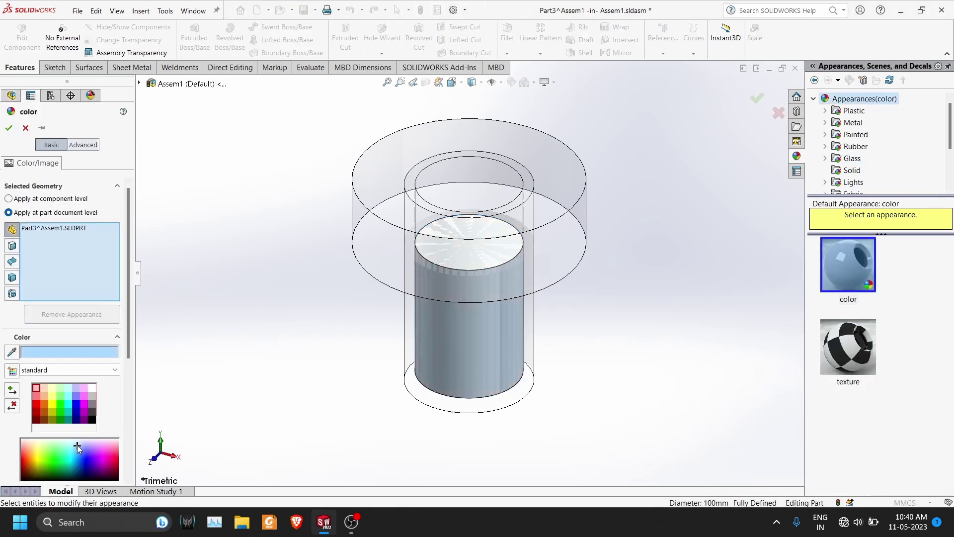
left_click(75, 447)
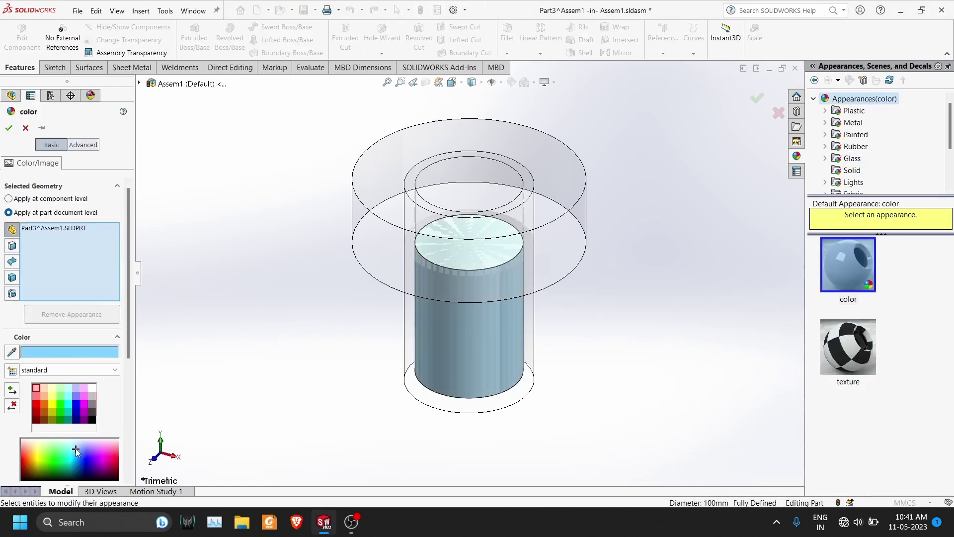
left_click(76, 451)
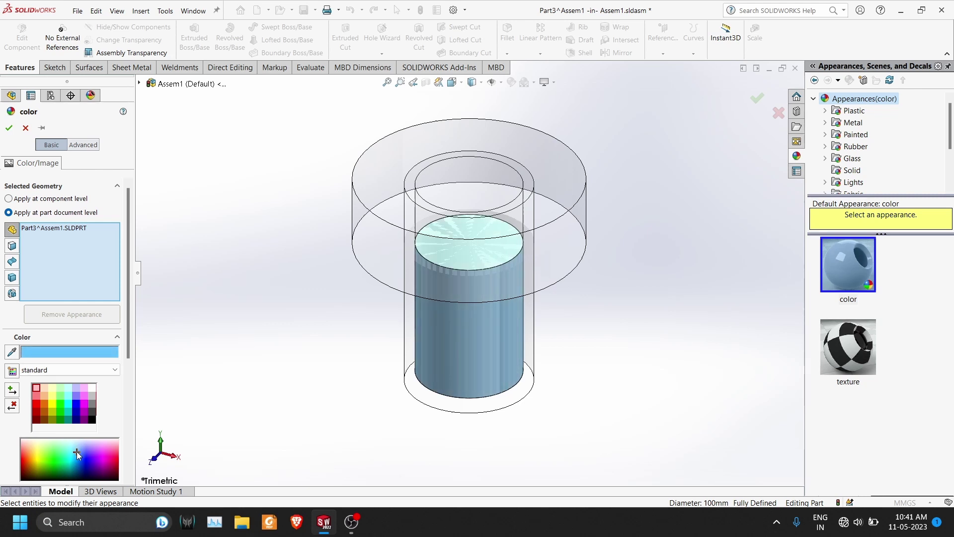
left_click(9, 128)
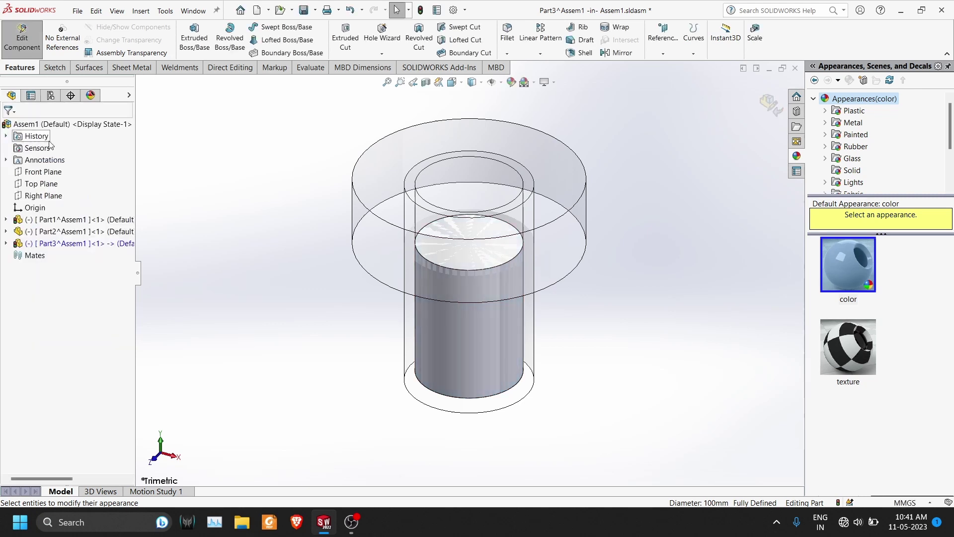
middle_click_drag(316, 297, 341, 217)
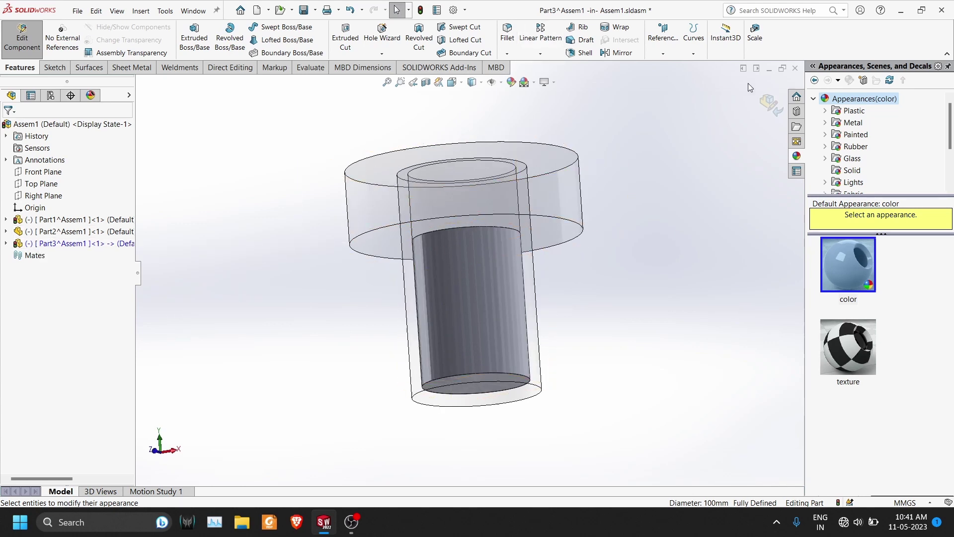
left_click(420, 10)
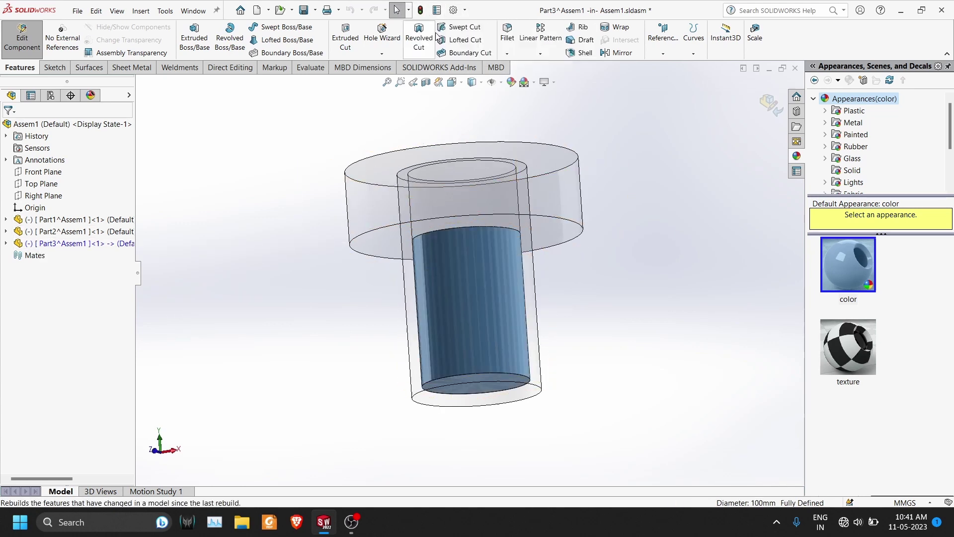
Drag the cap disc lower in Front view, turn off Section View, open Motion Study.
left_click(769, 104)
middle_click_drag(579, 260, 557, 210)
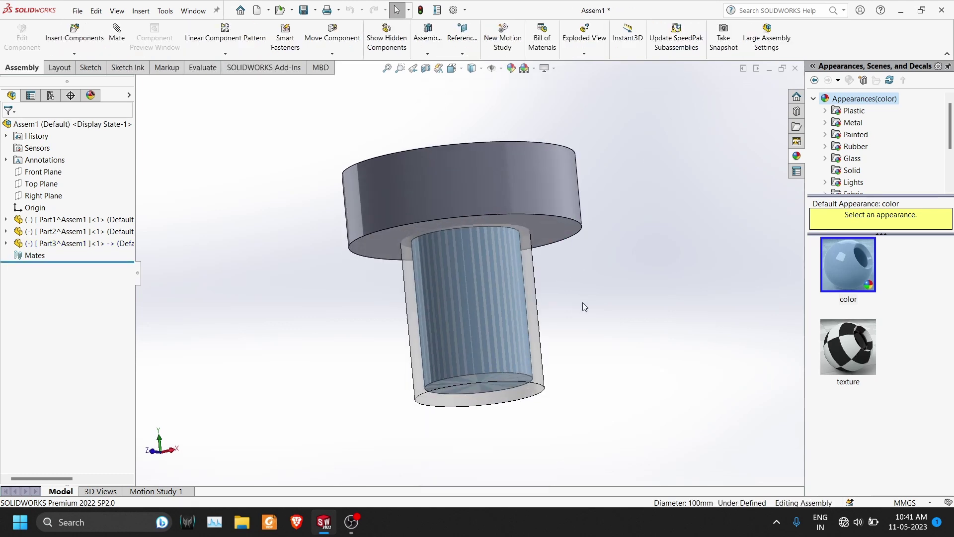
key("ctrl+1")
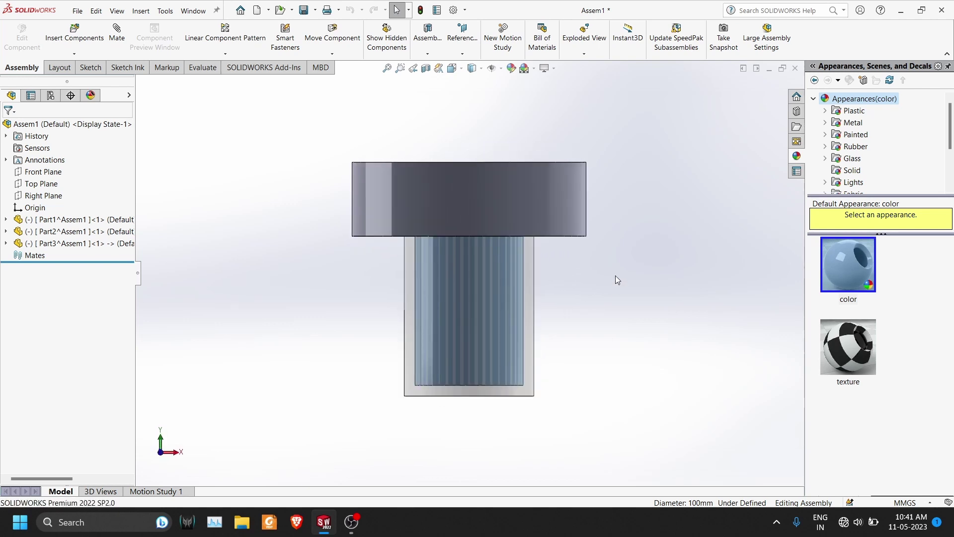
left_click_drag(542, 186, 541, 326)
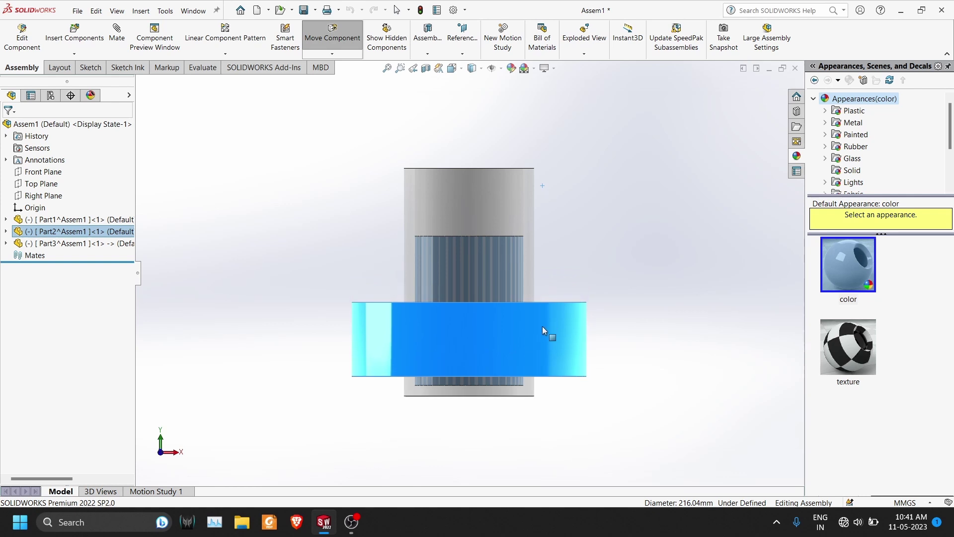
key("Escape")
left_click(421, 10)
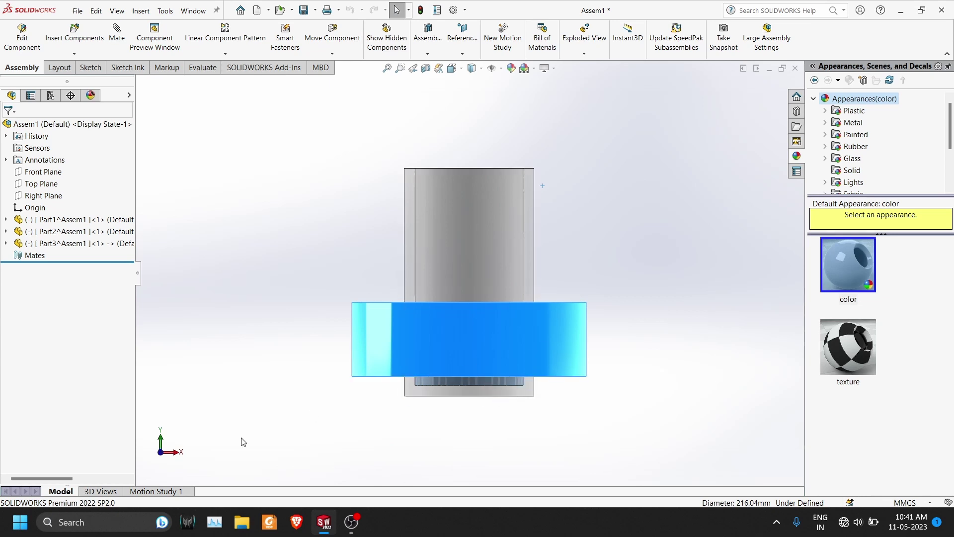
left_click(161, 491)
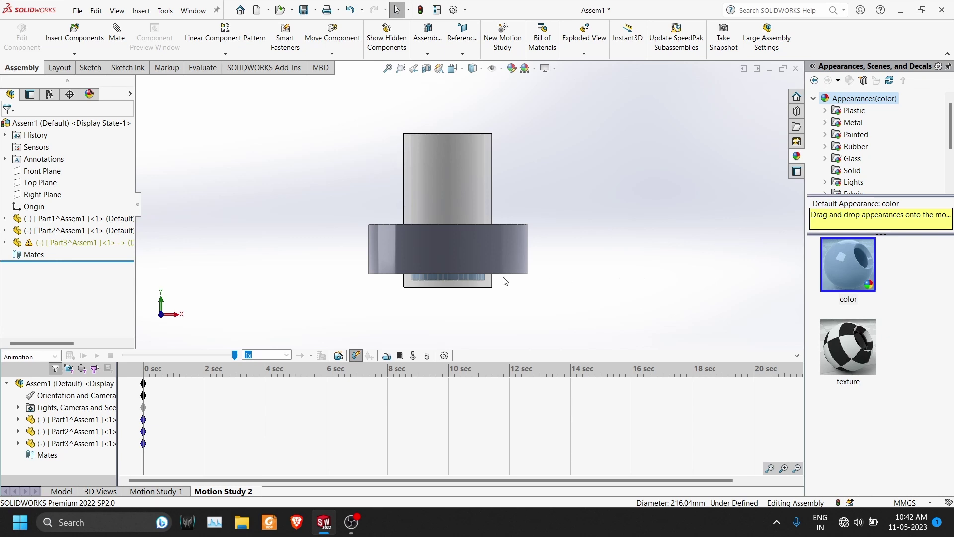
Add a linear motor on the disc's top face moving 100 mm over 0–5 s.
left_click(399, 355)
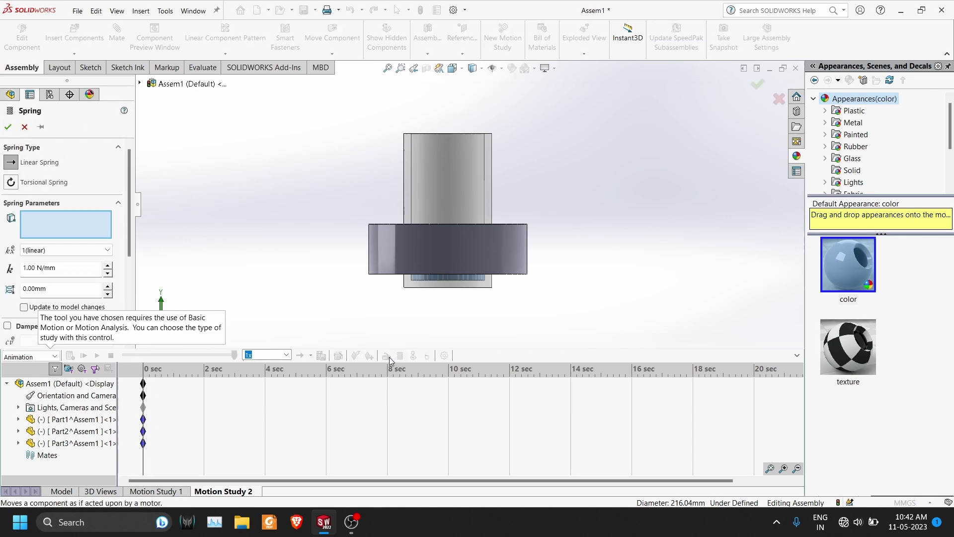
left_click(25, 128)
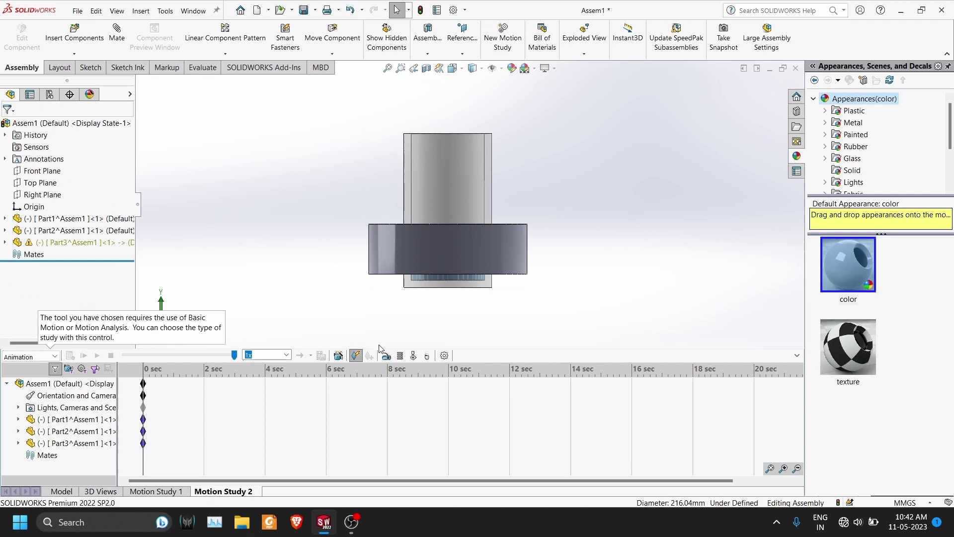
left_click(386, 355)
middle_click_drag(311, 219, 368, 252)
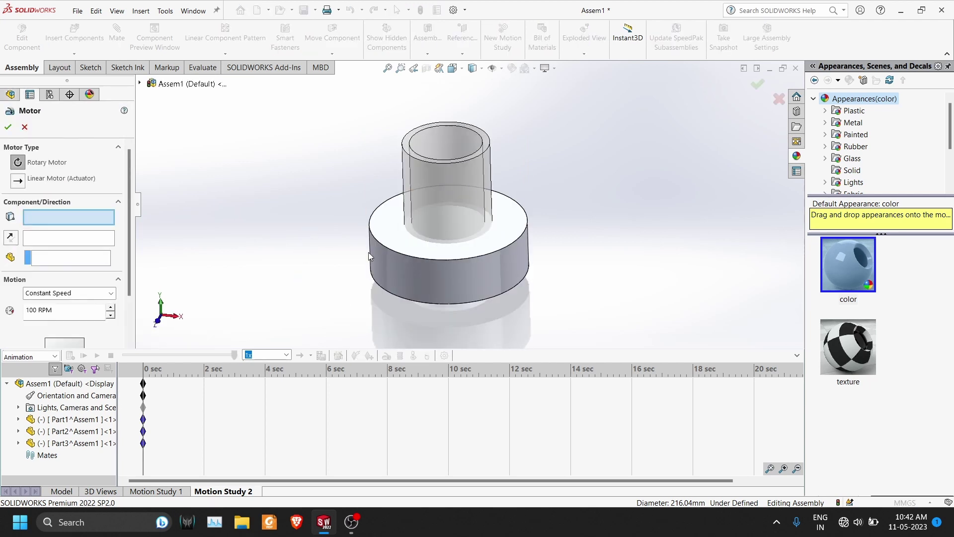
left_click(389, 236)
left_click(19, 180)
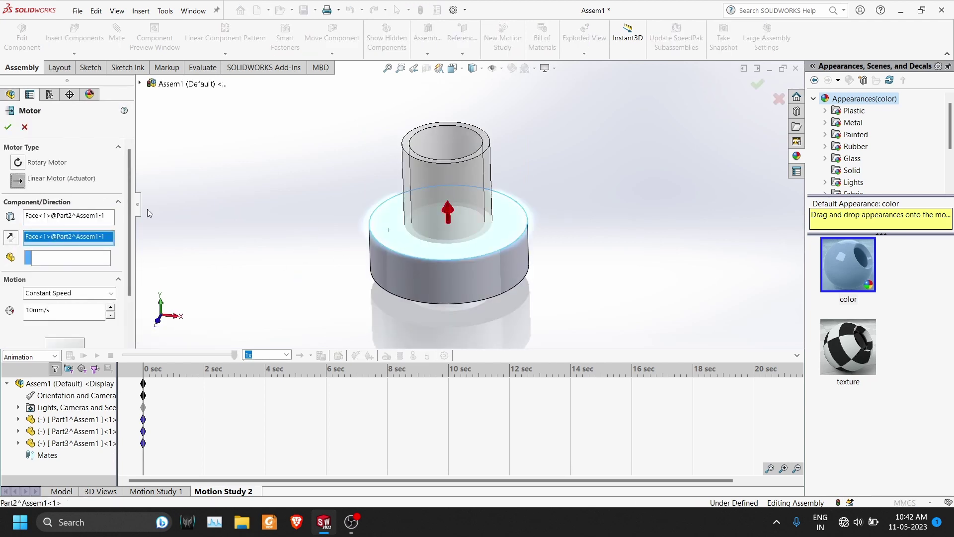
left_click(90, 293)
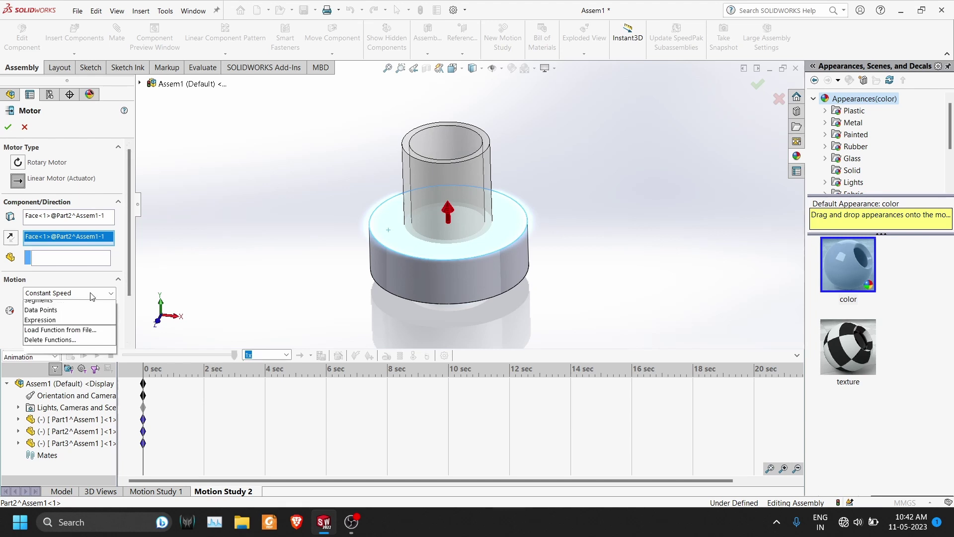
left_click(88, 315)
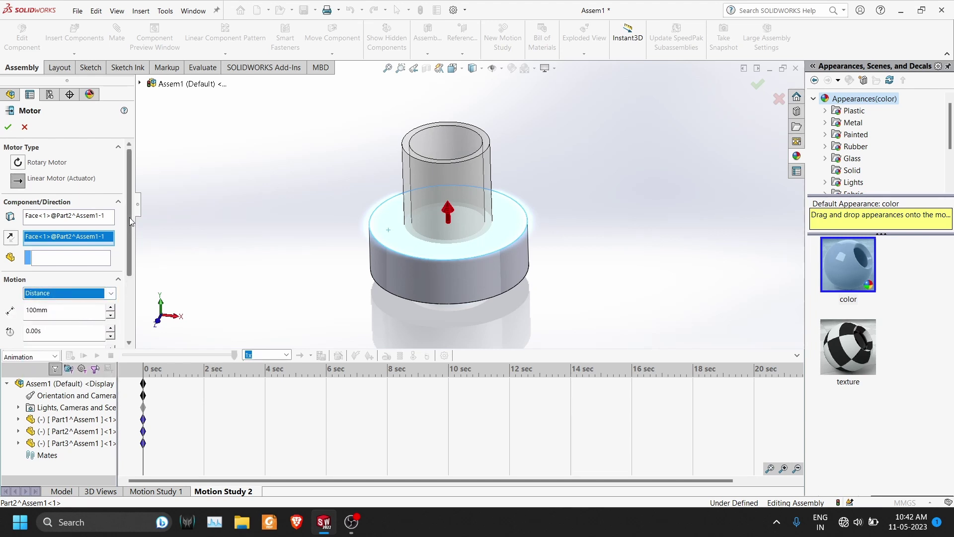
left_click_drag(129, 217, 132, 315)
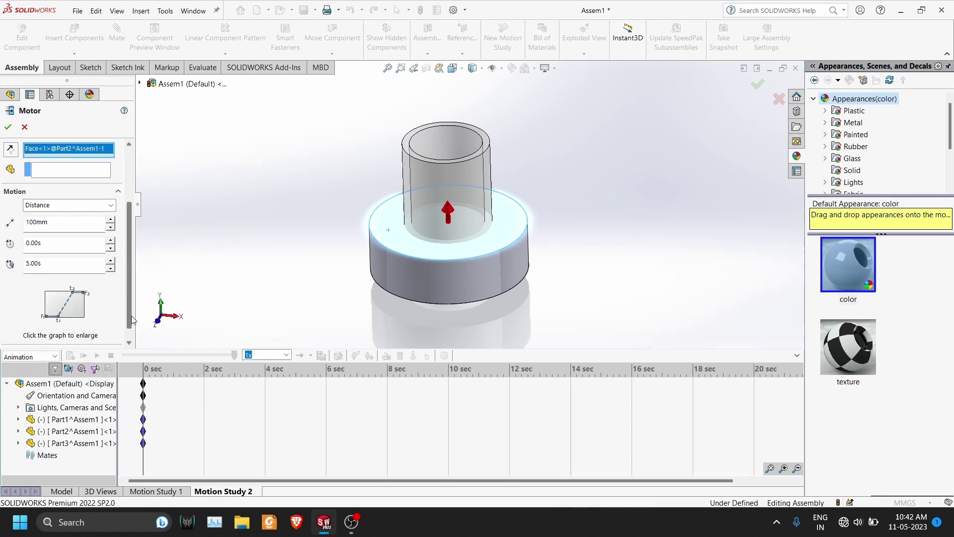
left_click(8, 129)
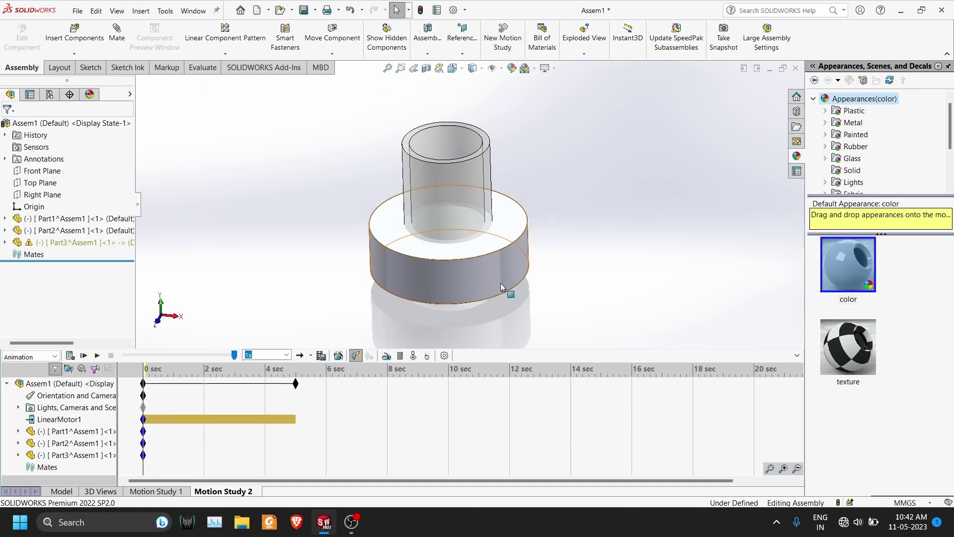
Show the assembly normal to the Front Plane, nudging the model into place.
left_click(43, 170)
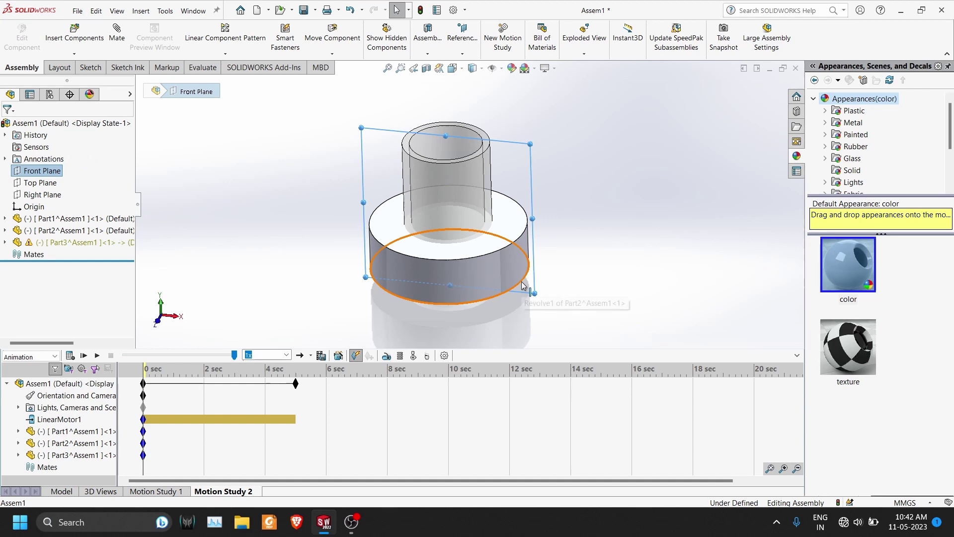
key("ctrl+8")
middle_click_drag(623, 240, 612, 220, "ctrl")
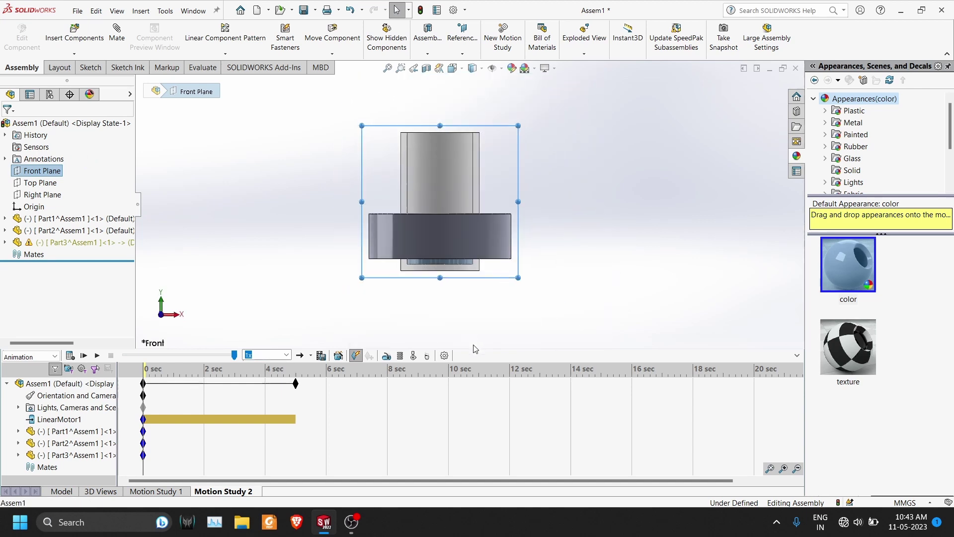
Accept the Motion Study Properties and calculate the 5-second motion study.
left_click(445, 356)
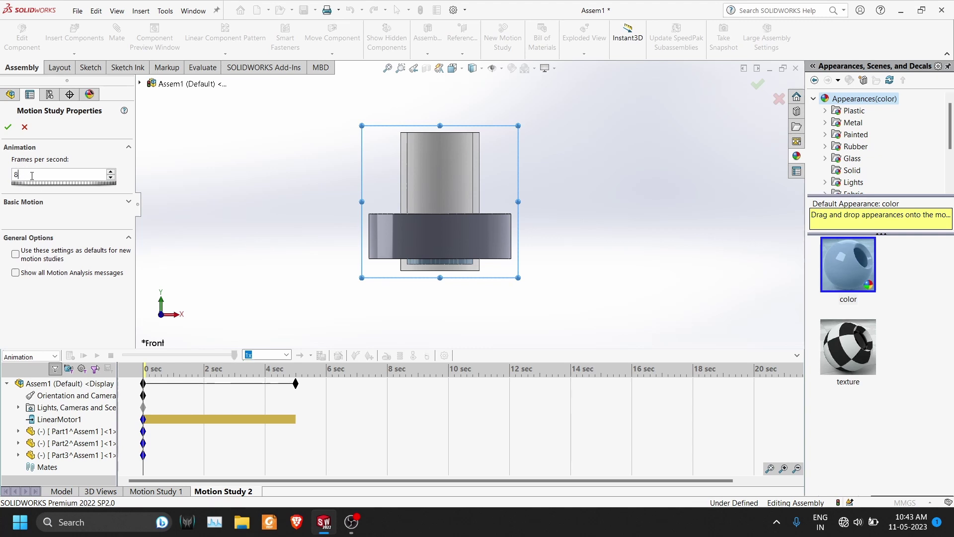
left_click(8, 130)
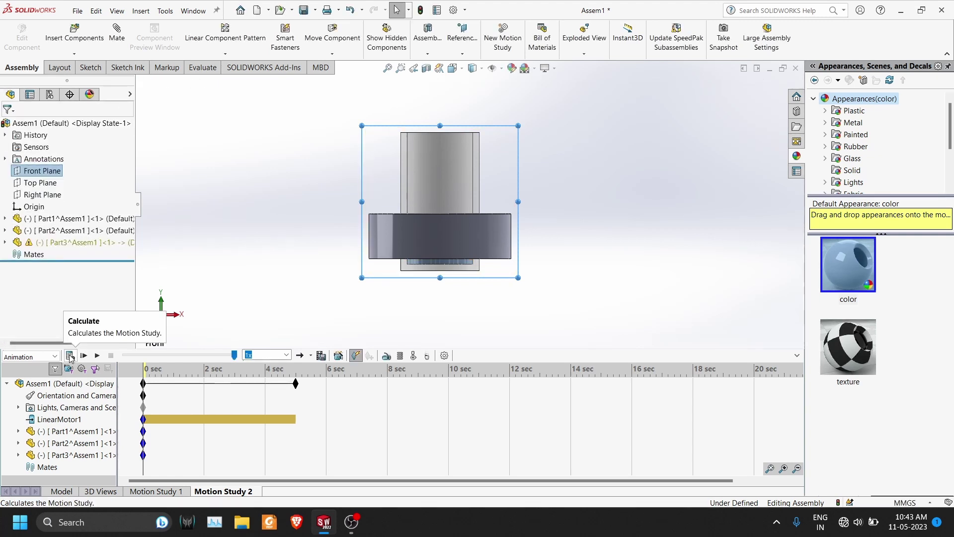
left_click(70, 355)
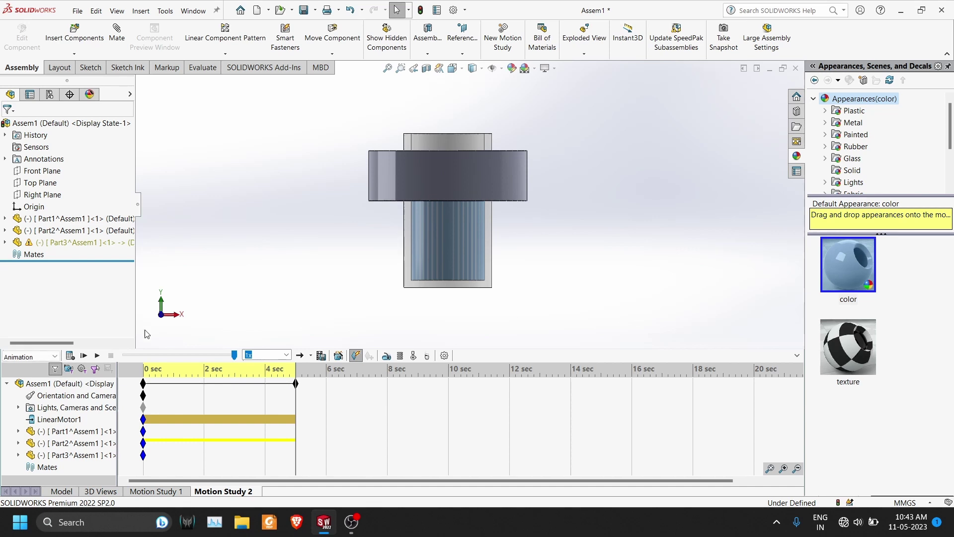
Play the study from start, rewind the timeline to 0 sec, and select the wide ring.
left_click(96, 356)
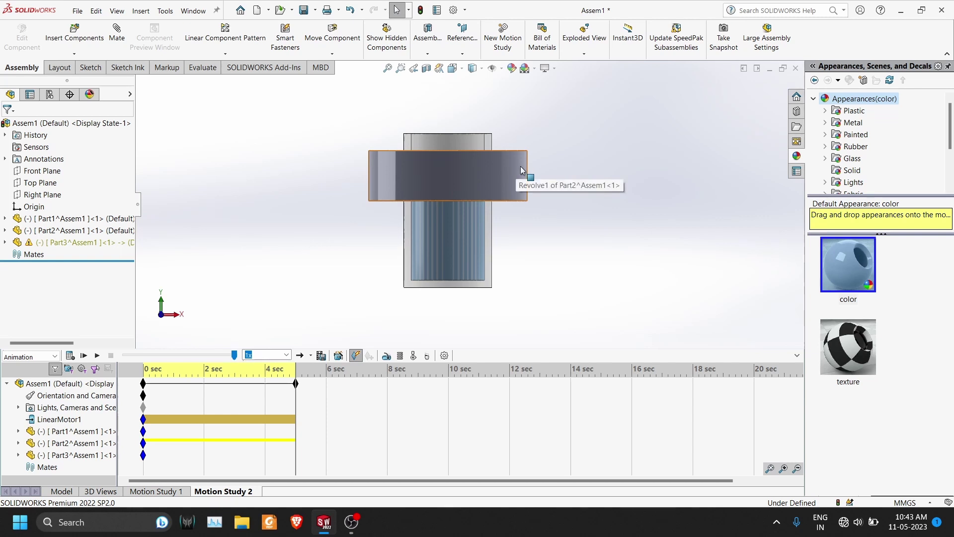
left_click(83, 356)
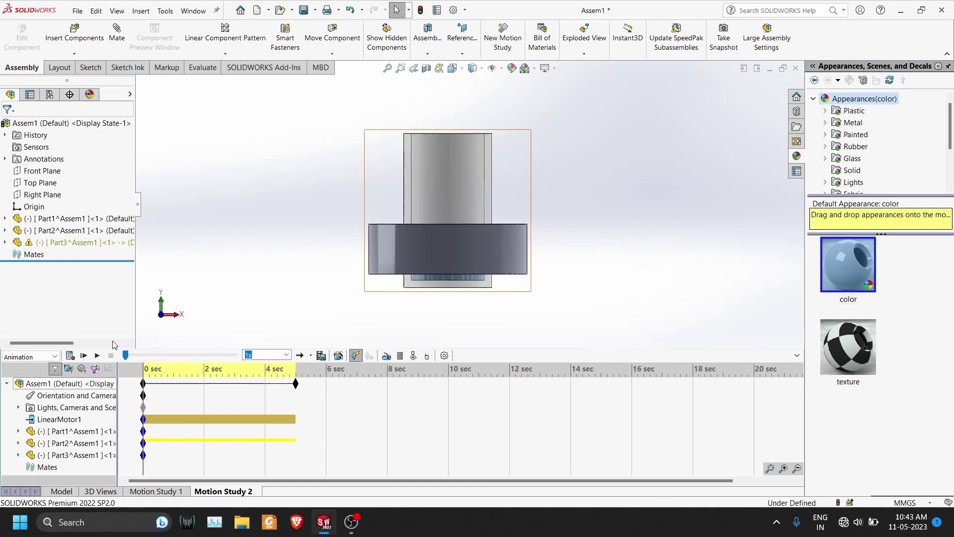
left_click(484, 238)
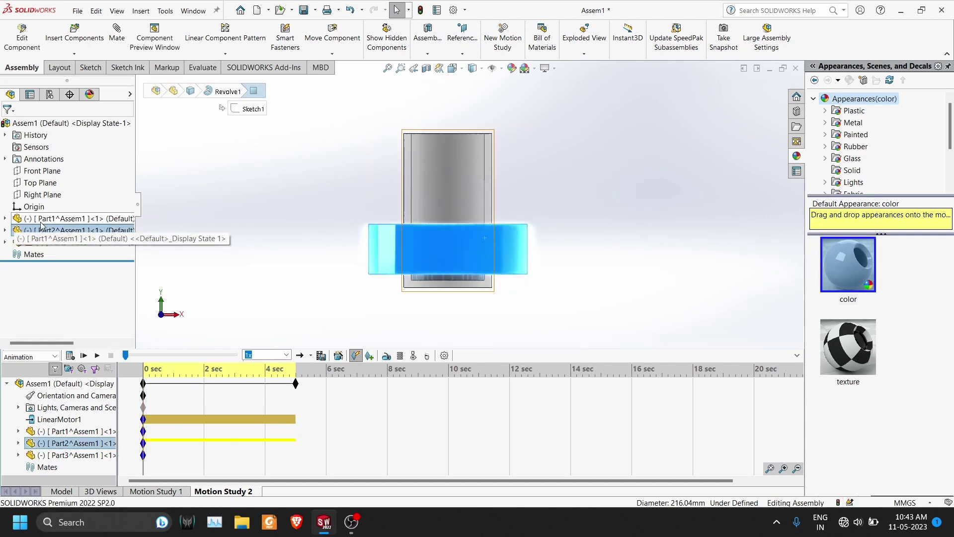
Hide Part2, the wide ring, using Hide Components in the FeatureManager tree.
right_click(55, 230)
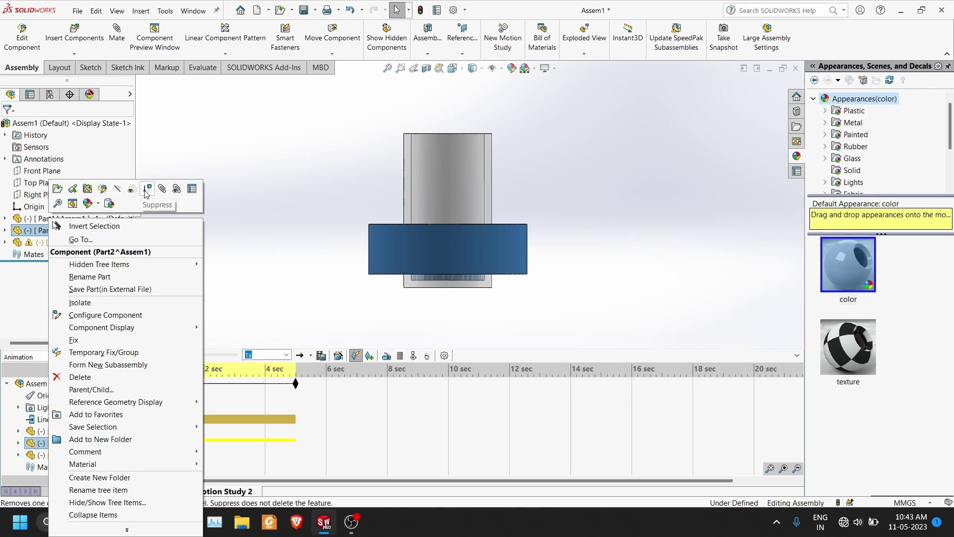
left_click(117, 190)
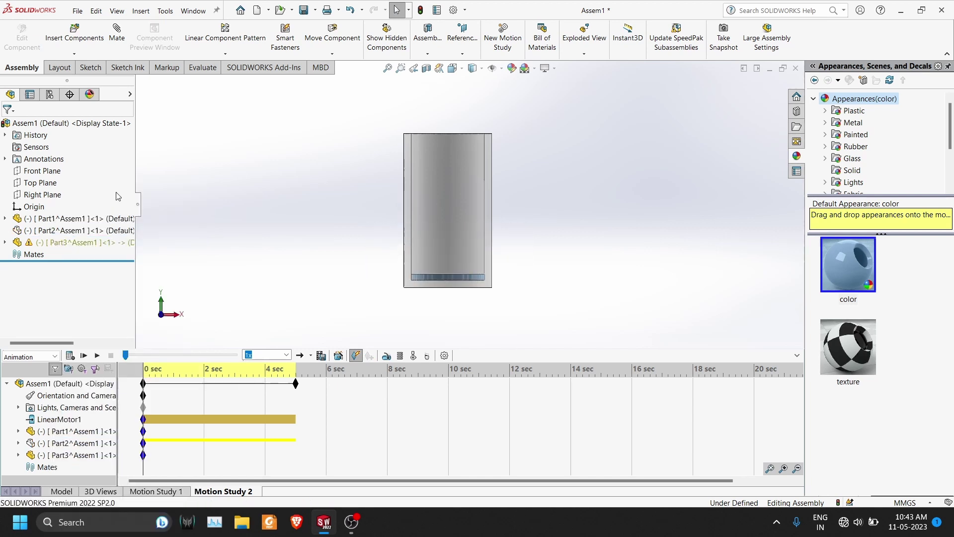
Replay the animation from start several times, dismissing a stray context menu with Esc.
left_click(97, 356)
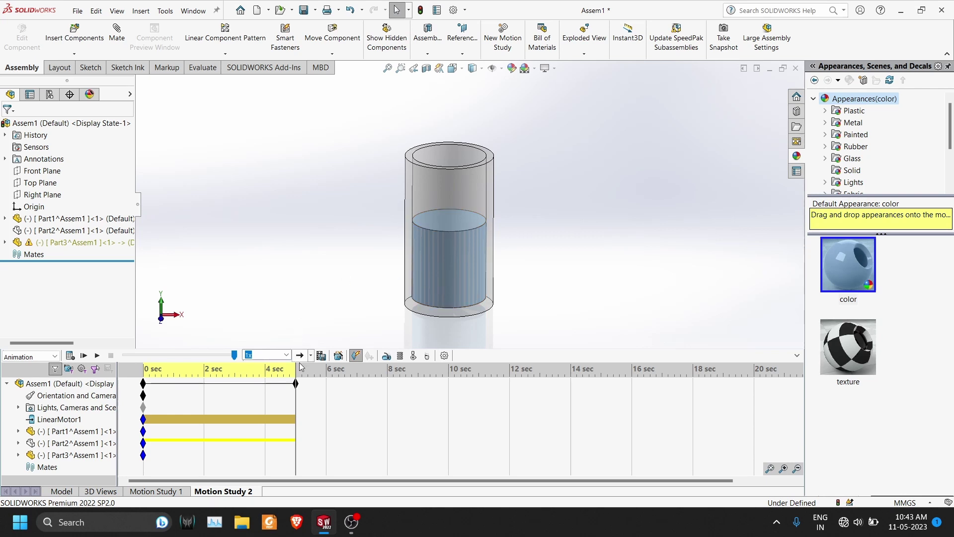
left_click(96, 356)
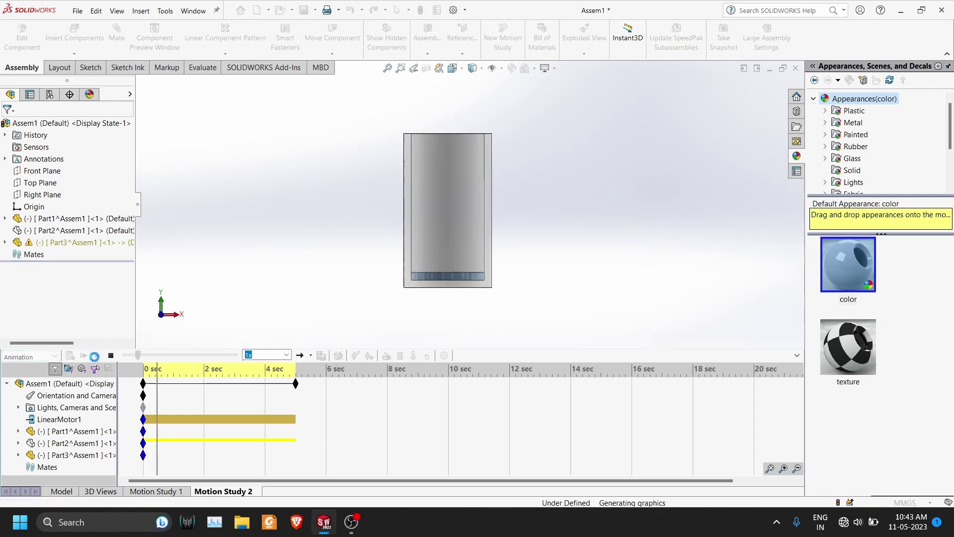
right_click(81, 395)
key("Escape")
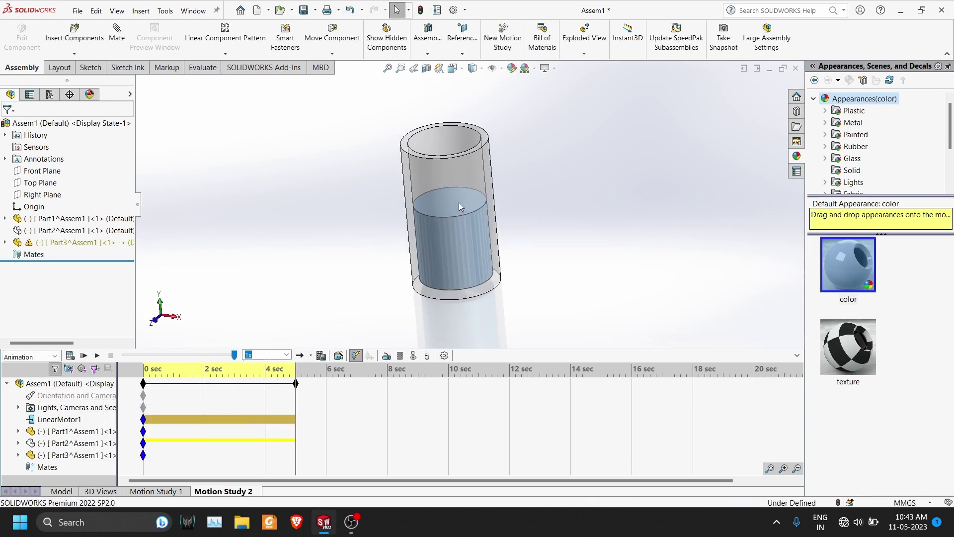
scroll(458, 202, "down", 2)
scroll(458, 202, "up", 2)
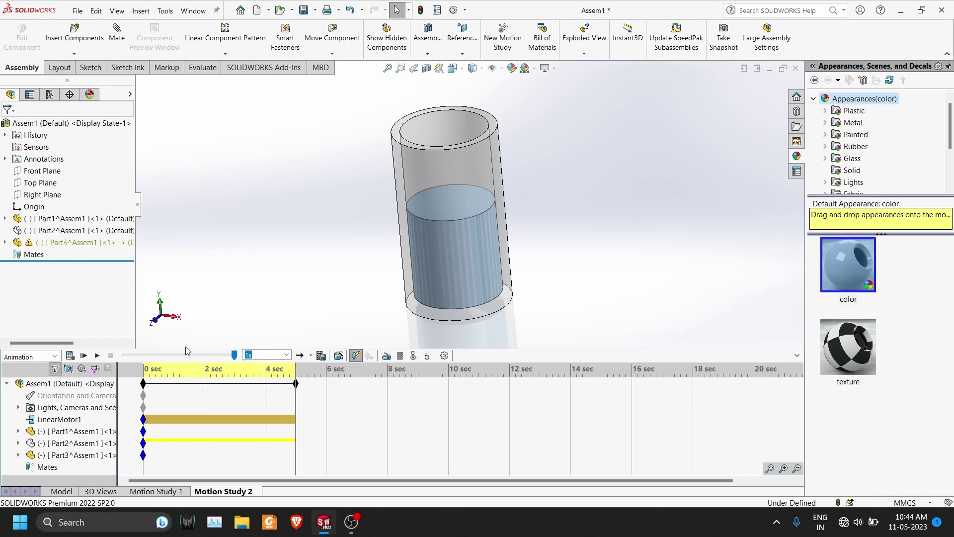
left_click(95, 356)
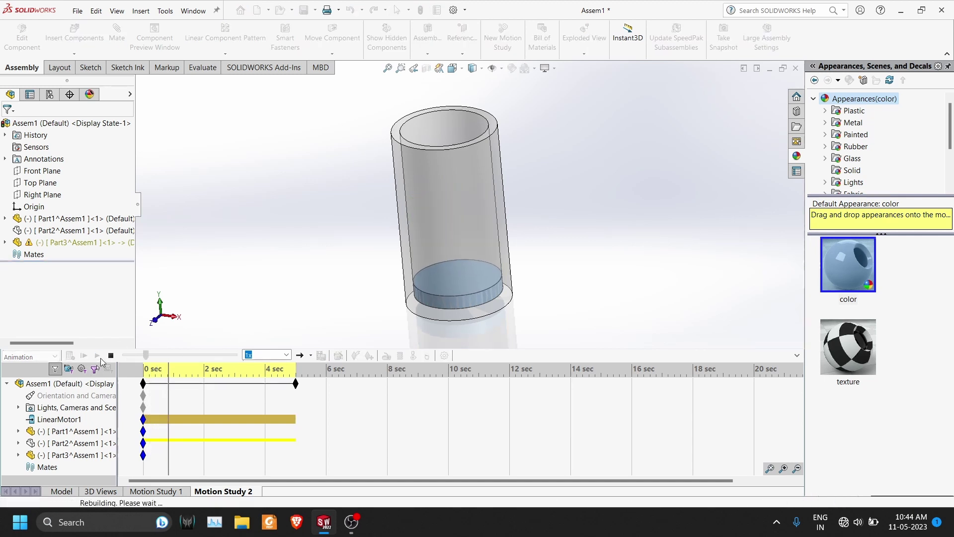